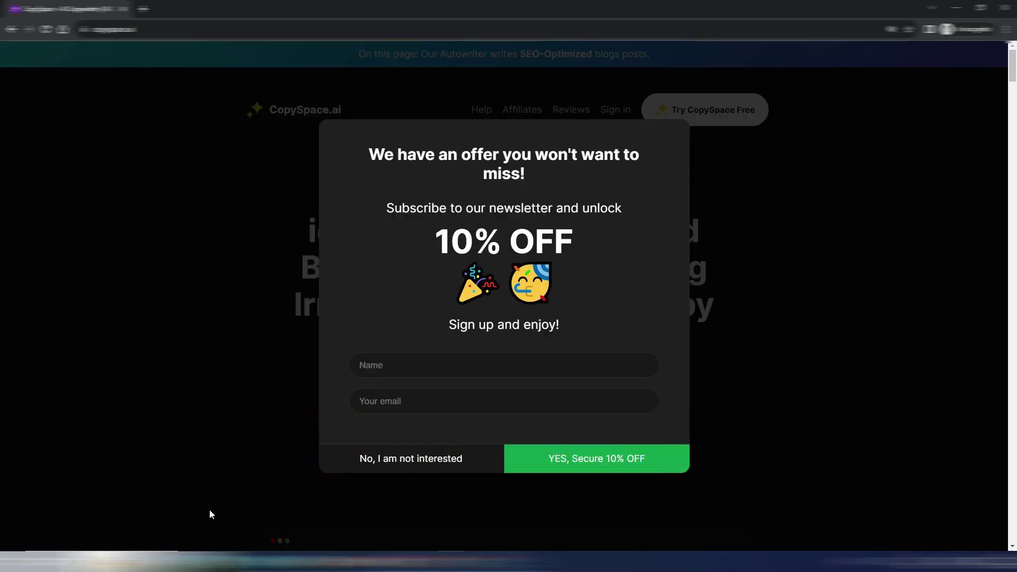
# Decline the newsletter discount offer with 'No, I am not interested'
pyautogui.click(433, 457)
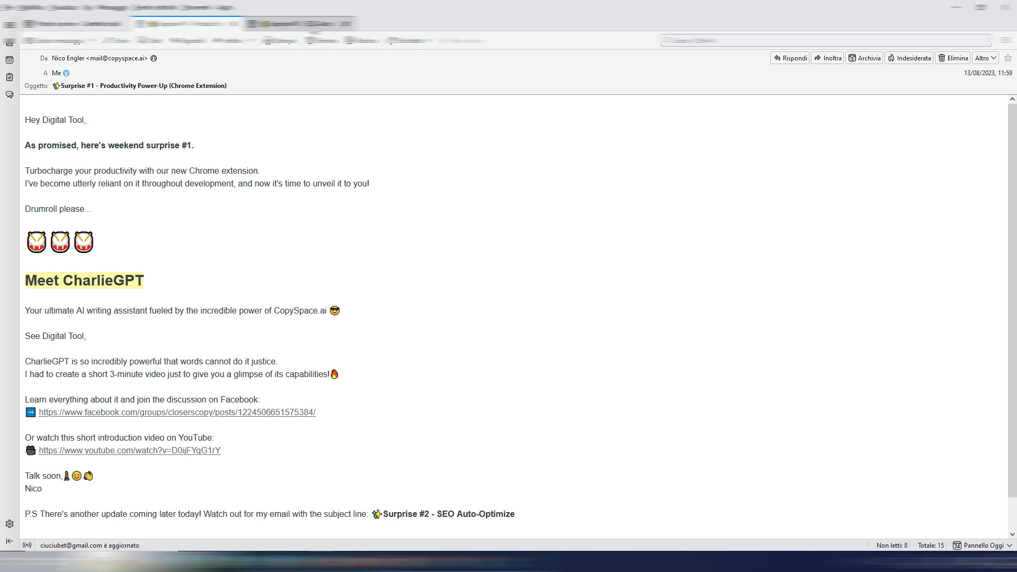
# Read the 'Surprise #2 - SEO Auto-Optimize' email, then minimize Thunderbird
pyautogui.click(310, 24)
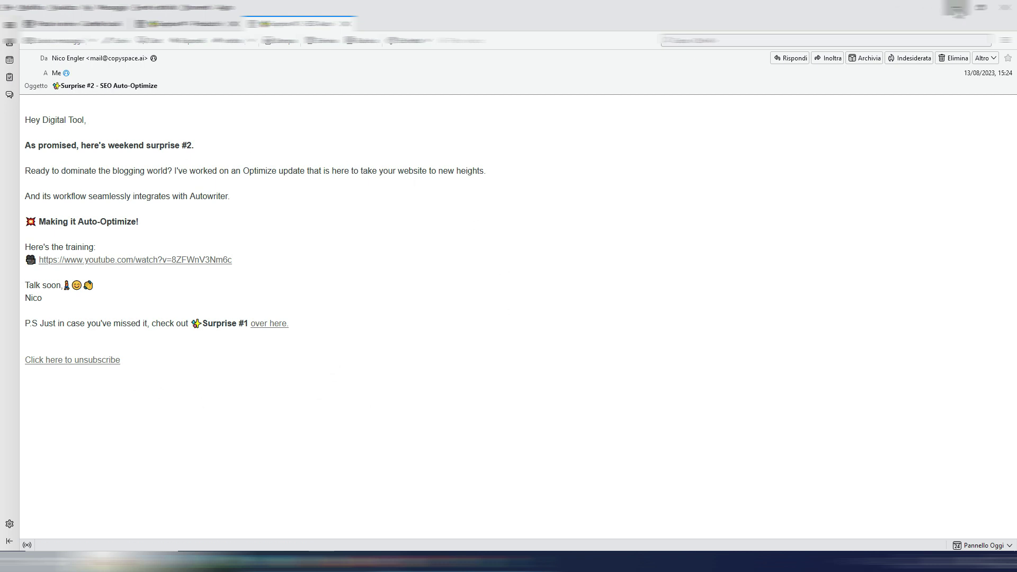
pyautogui.click(956, 8)
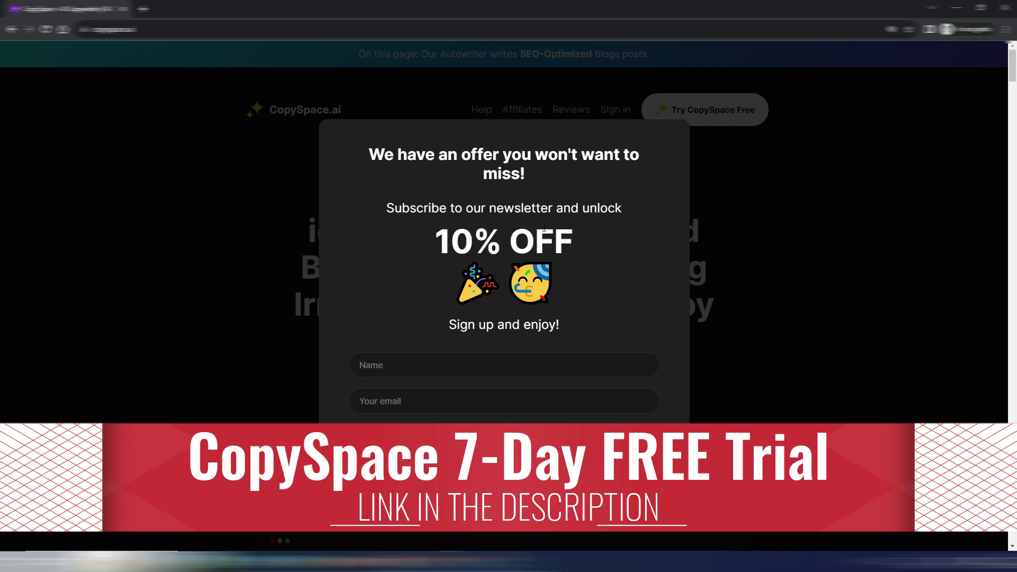
# Close the newsletter popup and check the Early Bird yearly price of $19.00 / mo
pyautogui.click(2, 76)
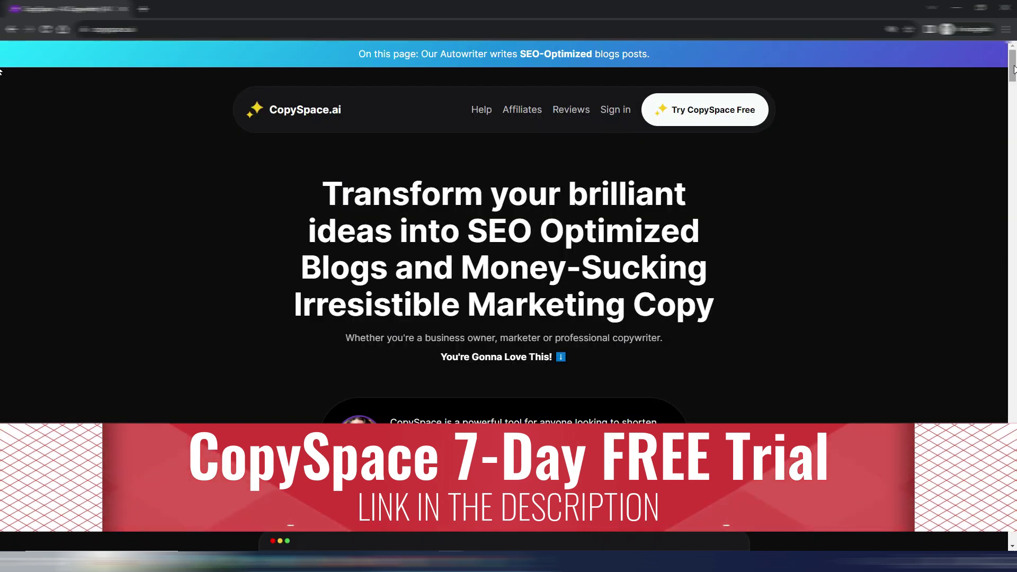
pyautogui.scroll(-5, 2, 76)
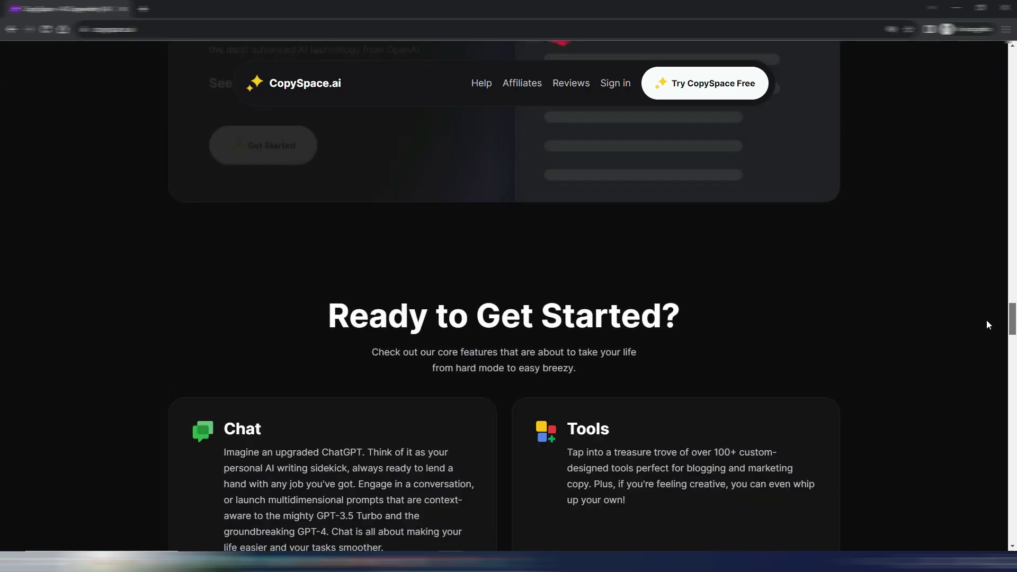
pyautogui.moveTo(986, 319); pyautogui.dragTo(1011, 370)
pyautogui.scroll(-5, 3, 386)
pyautogui.scroll(-3, 0, 437)
pyautogui.scroll(-3, 0, 437)
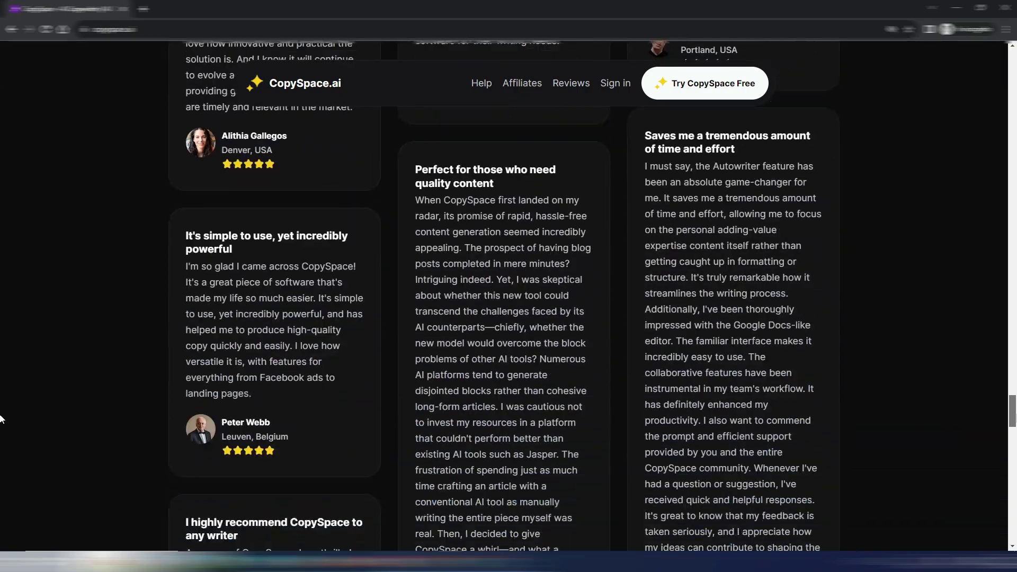
pyautogui.scroll(-3, 0, 437)
pyautogui.scroll(-5, 0, 444)
pyautogui.scroll(-3, 0, 465)
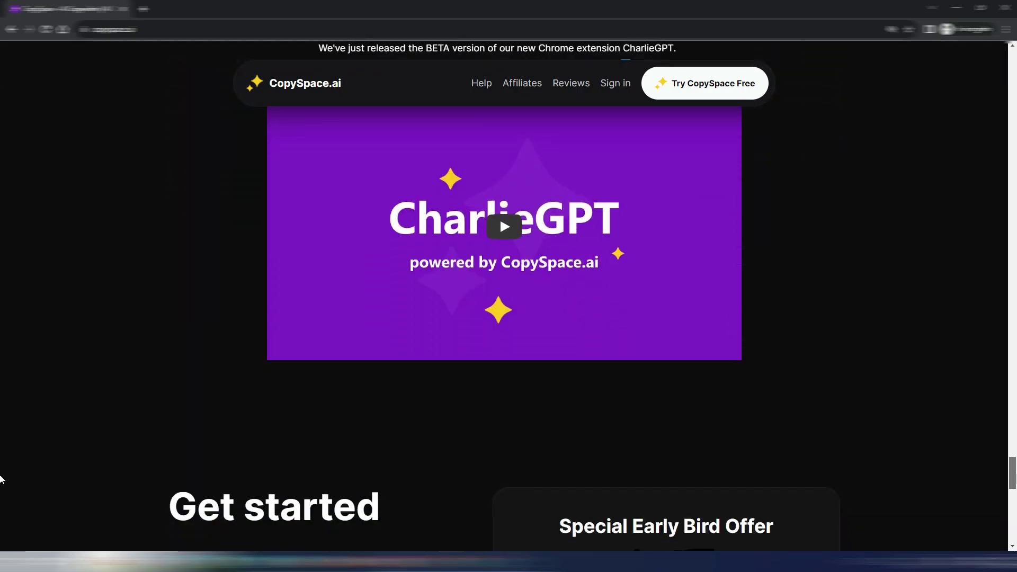
pyautogui.scroll(-3, 3, 501)
pyautogui.scroll(-1, 2, 505)
pyautogui.scroll(1, 3, 504)
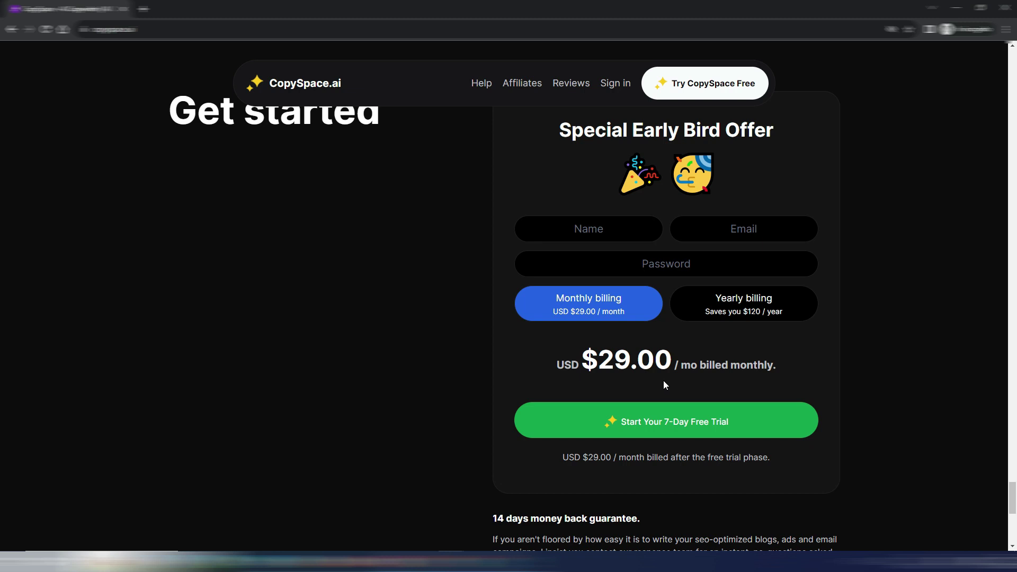
pyautogui.click(748, 300)
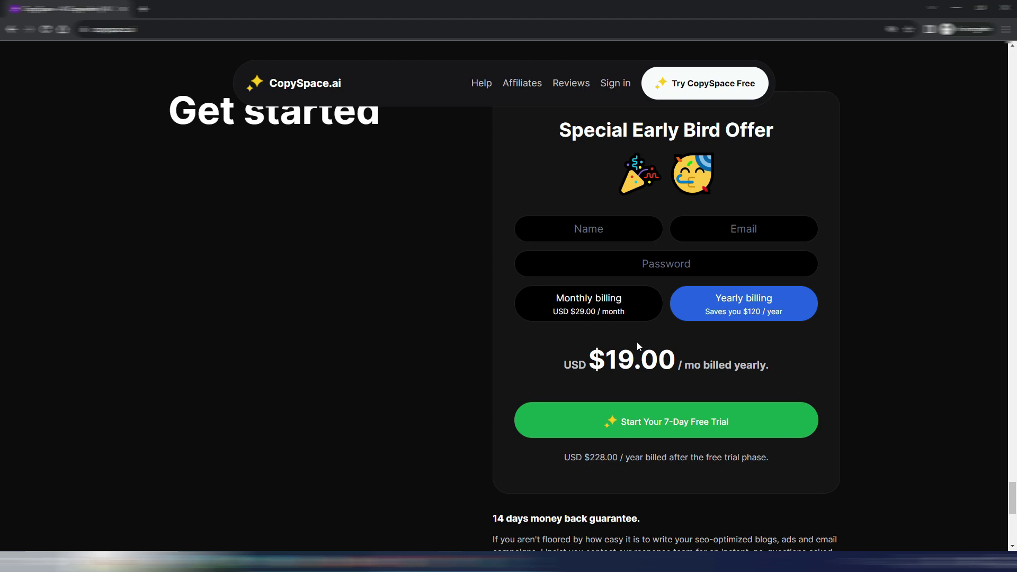
pyautogui.scroll(-2, 636, 342)
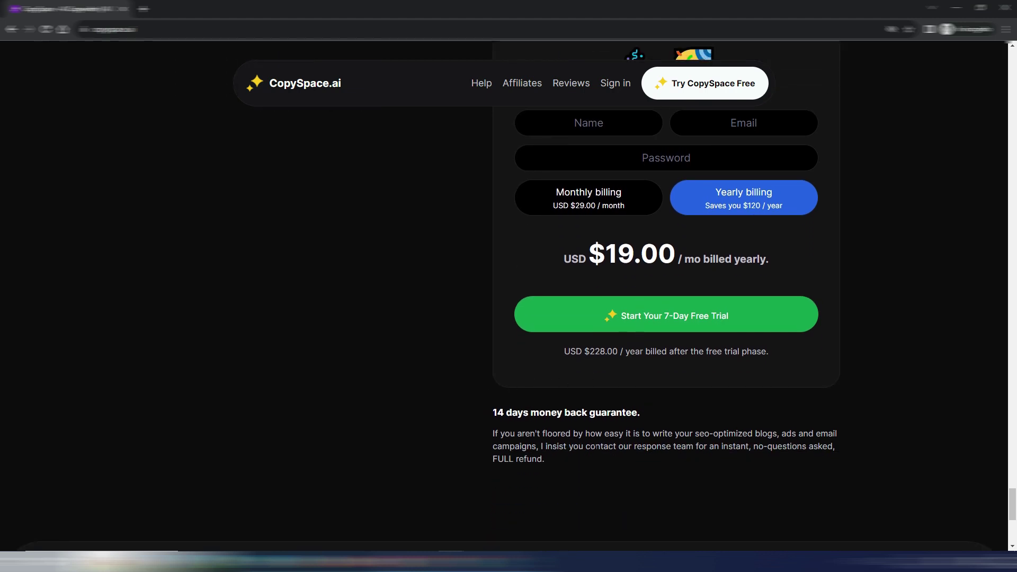
pyautogui.scroll(2, 715, 428)
pyautogui.scroll(1, 715, 430)
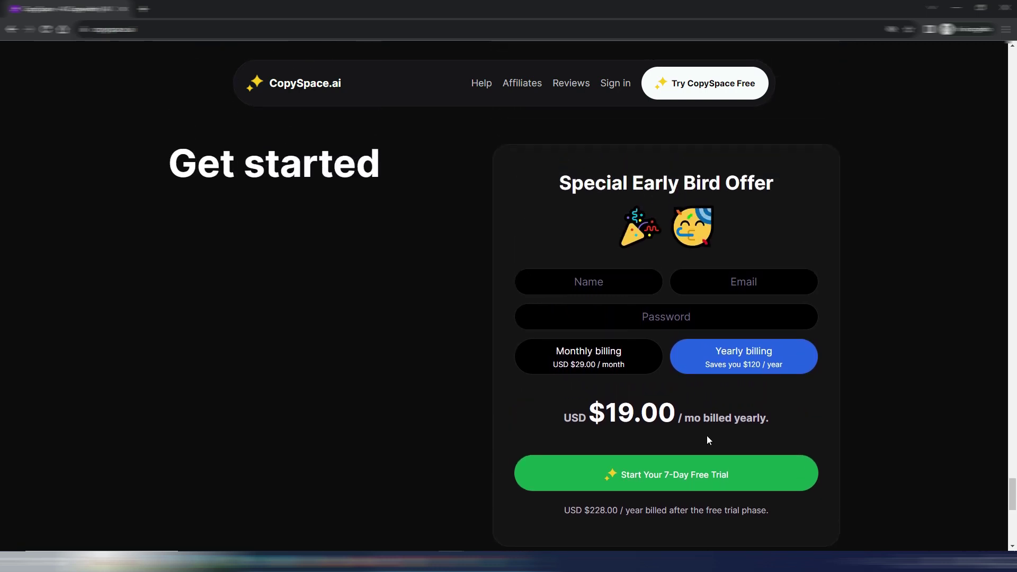
pyautogui.scroll(-1, 715, 429)
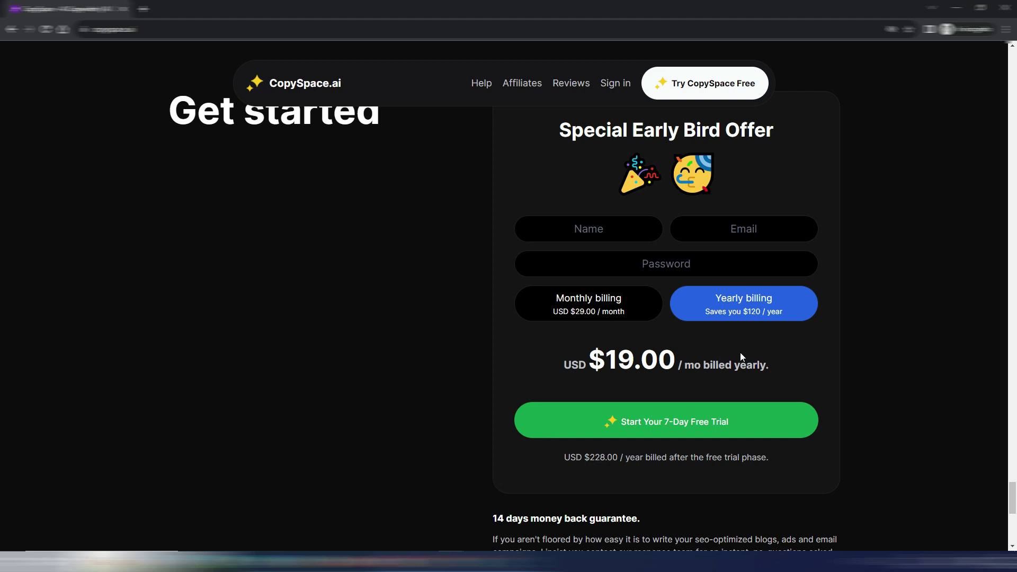
# Revert to monthly billing, copy 'essential oils for mosquito bites', and switch to Optimize
pyautogui.click(605, 315)
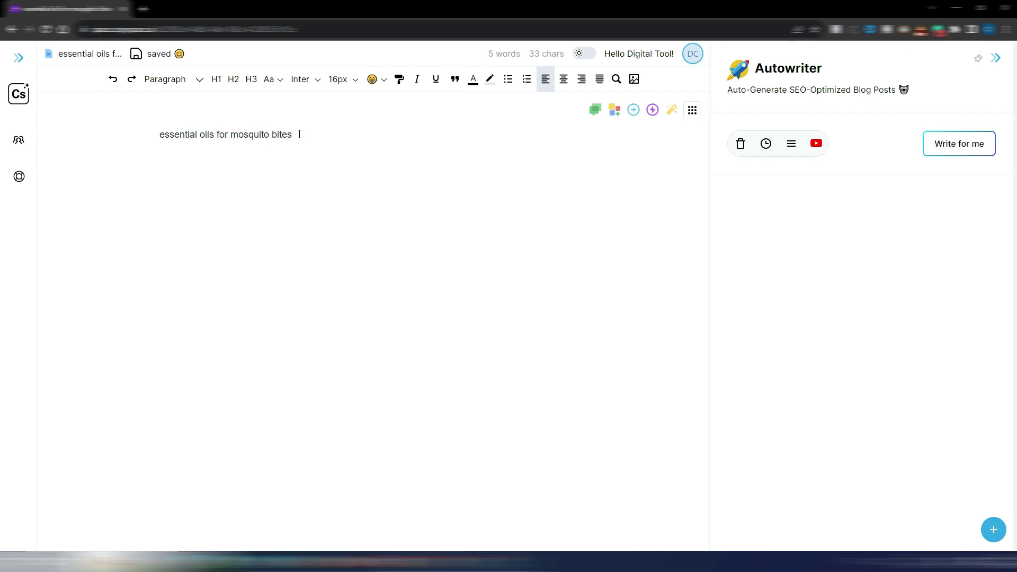
pyautogui.moveTo(298, 134); pyautogui.dragTo(155, 139)
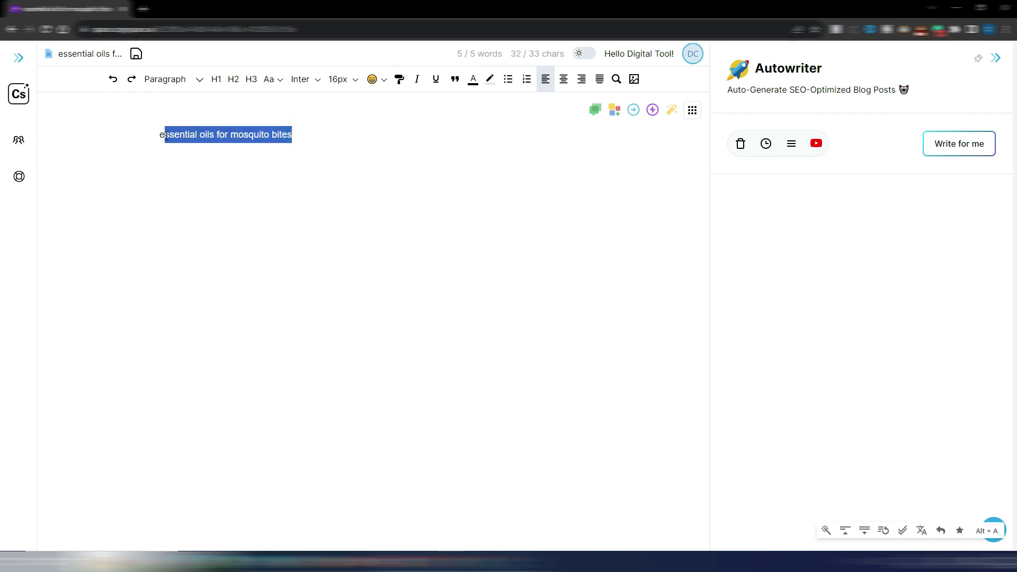
pyautogui.rightClick(203, 135)
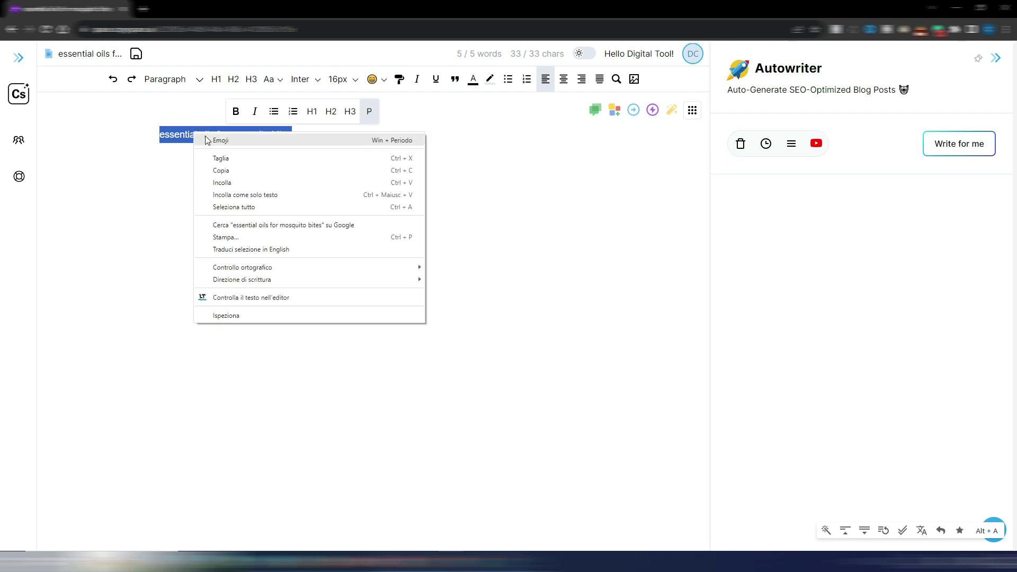
pyautogui.click(233, 169)
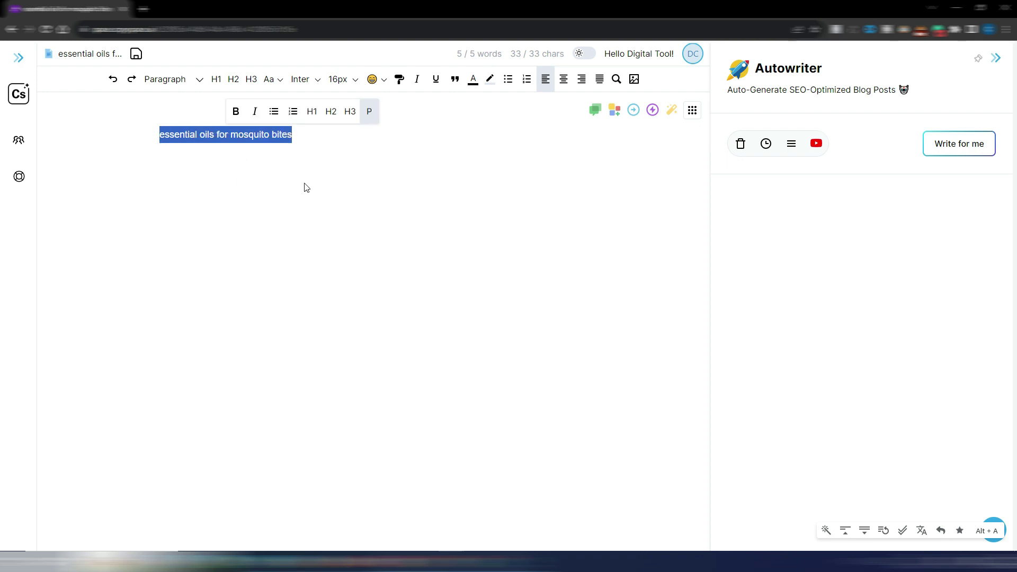
pyautogui.click(692, 112)
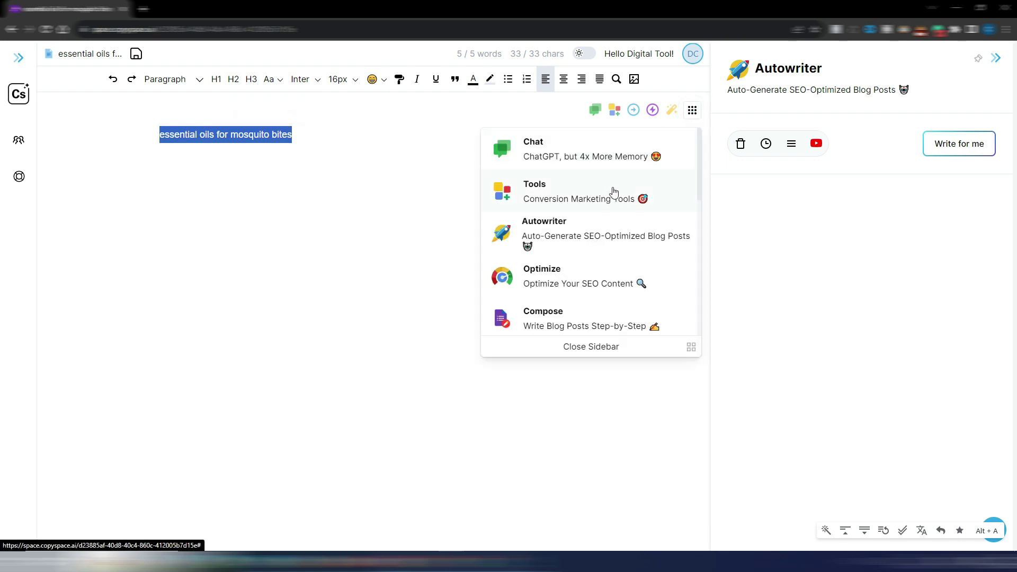
pyautogui.scroll(-1, 624, 228)
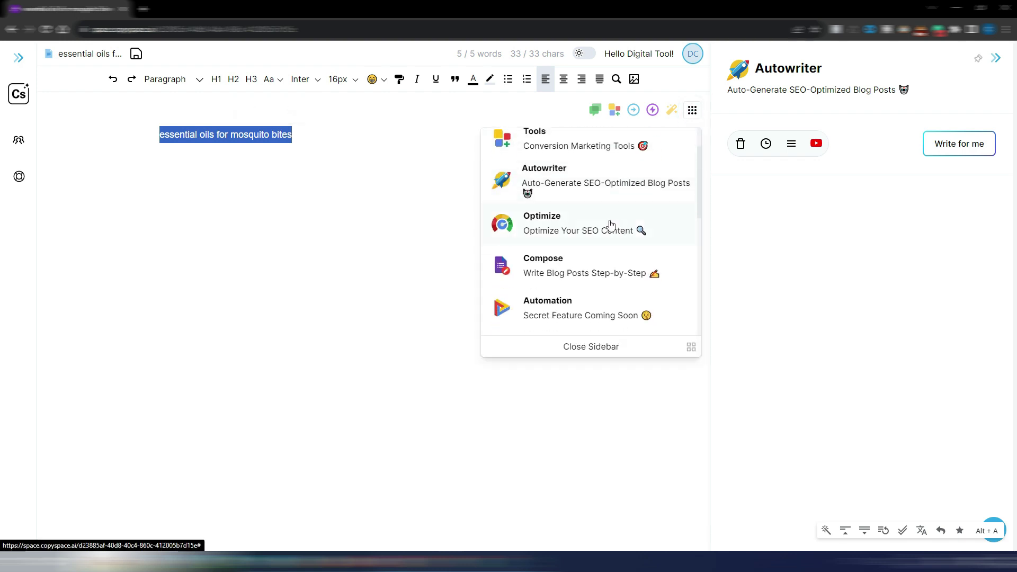
pyautogui.click(549, 223)
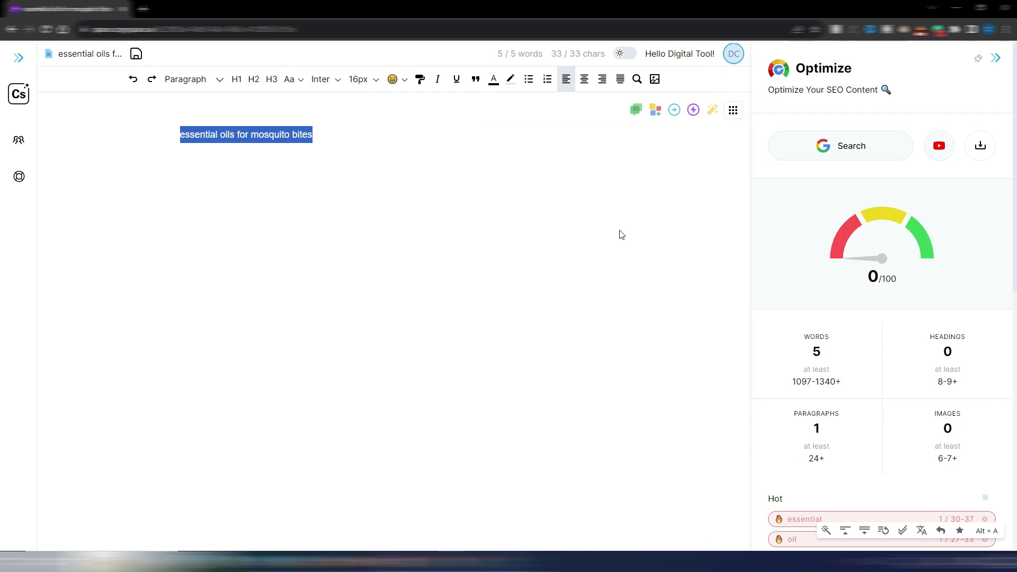
# Search Google for 'essential oils for mosquito bites' from the Optimize panel
pyautogui.click(848, 146)
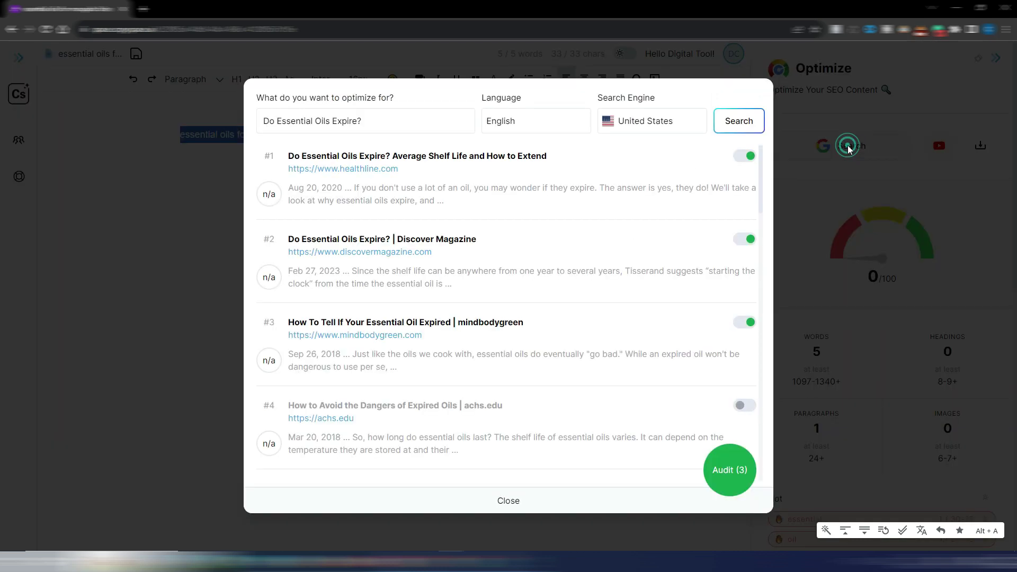
pyautogui.tripleClick(375, 121)
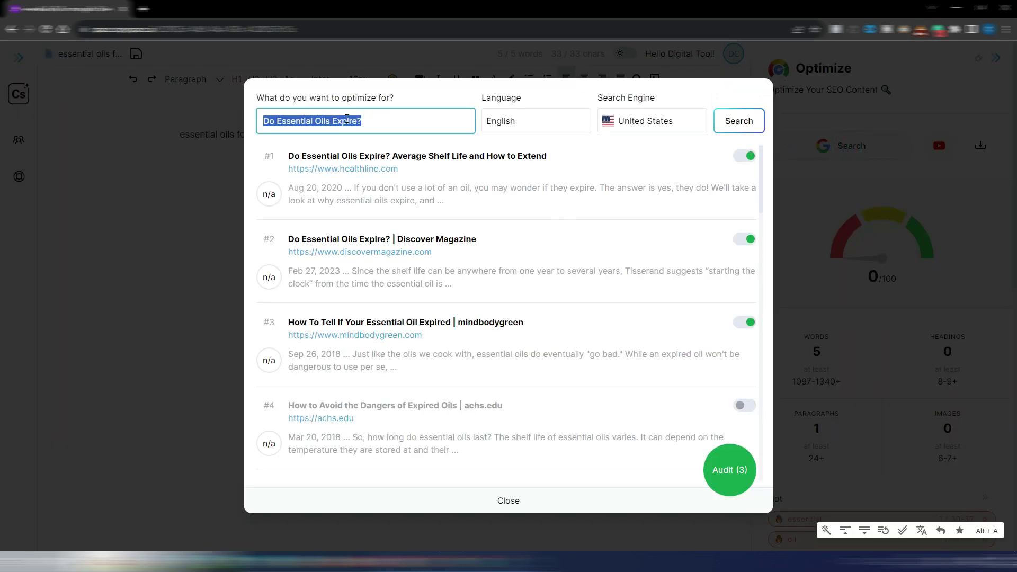
pyautogui.write('essential oils for mosquito bites')
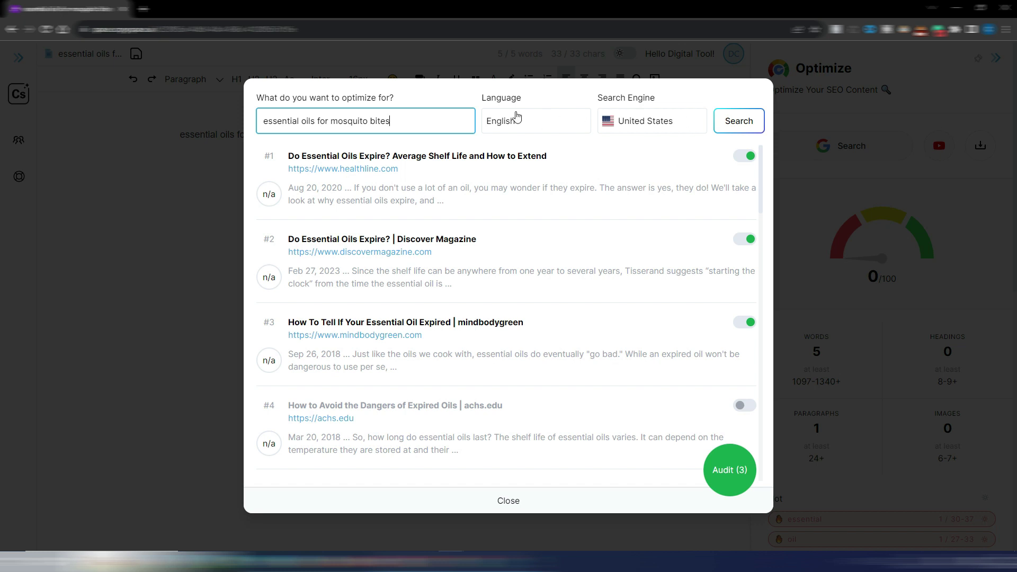
pyautogui.click(739, 121)
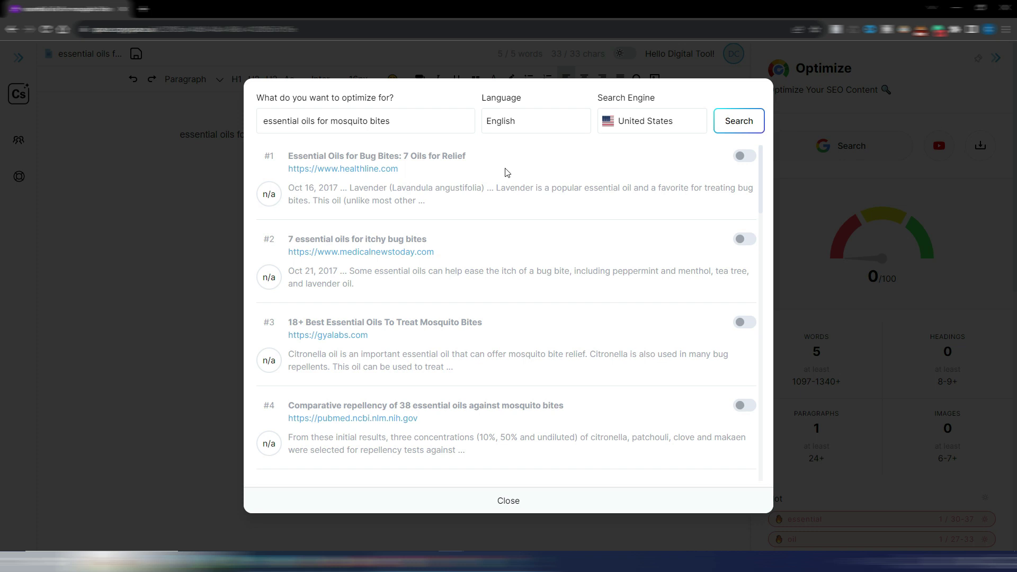
# Audit the top three search results, #1 through #3
pyautogui.click(745, 157)
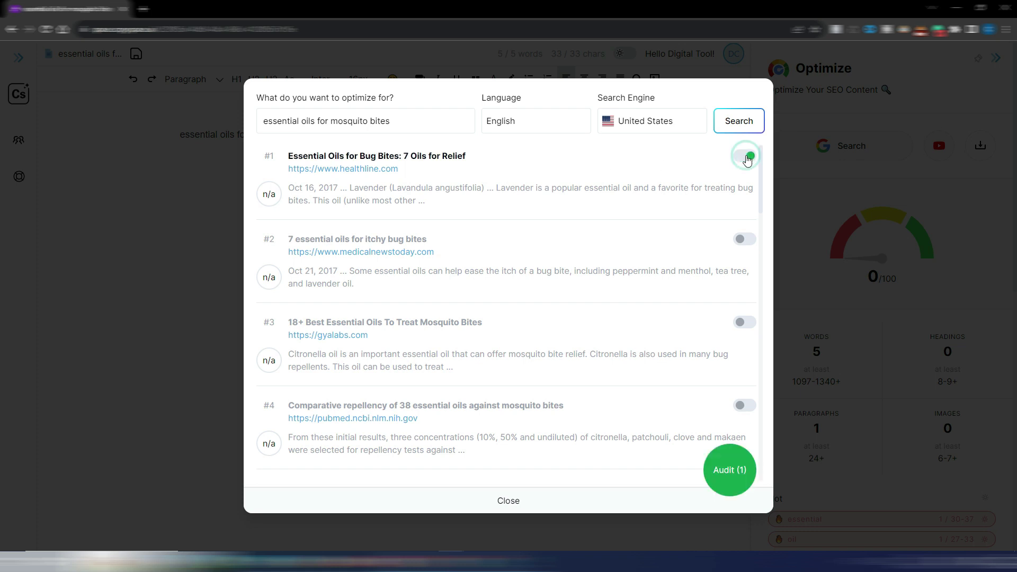
pyautogui.click(745, 240)
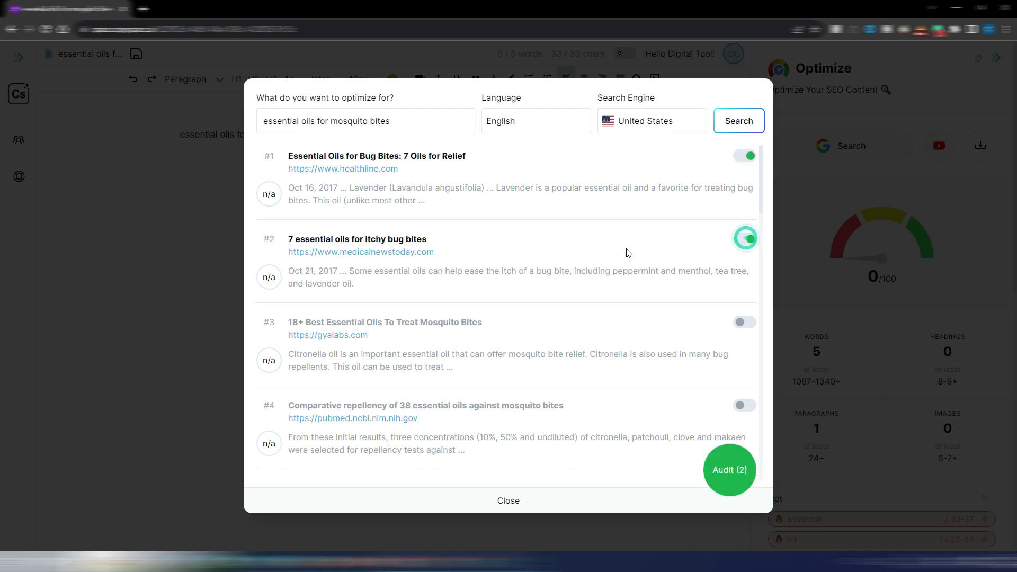
pyautogui.click(742, 324)
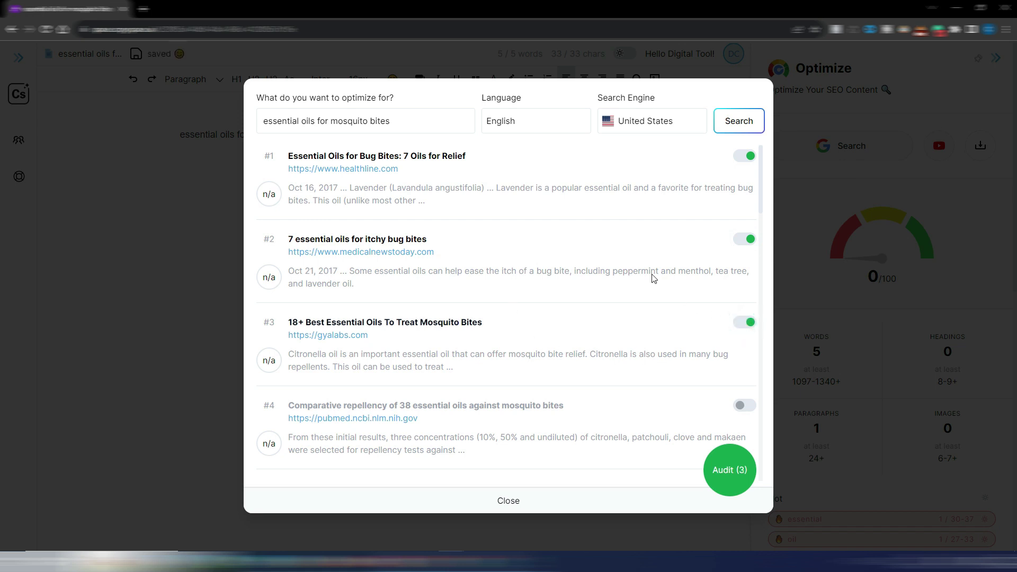
pyautogui.scroll(-1, 651, 279)
pyautogui.scroll(-2, 644, 275)
pyautogui.scroll(-2, 640, 274)
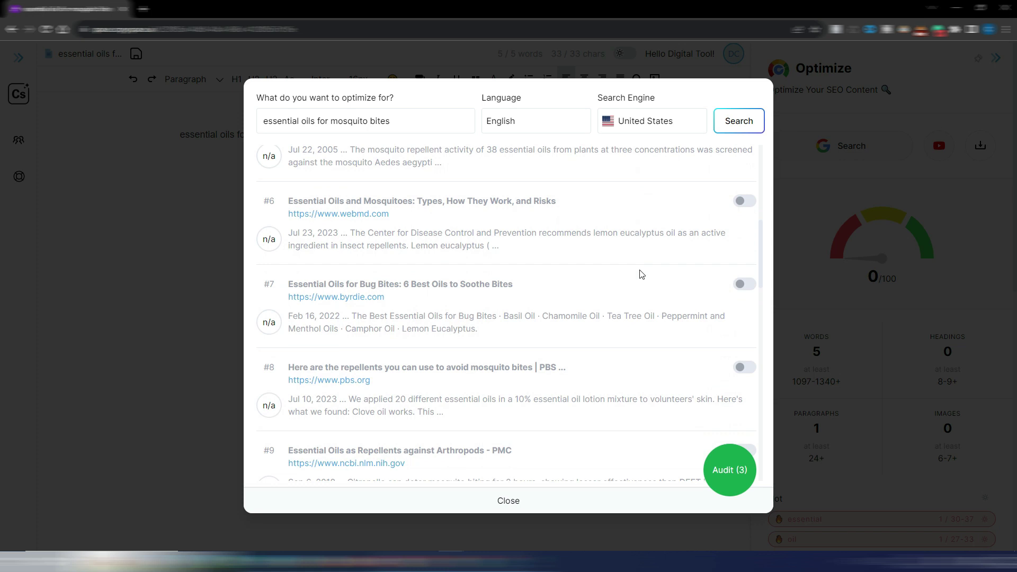
pyautogui.scroll(1, 640, 274)
pyautogui.scroll(3, 641, 274)
pyautogui.scroll(1, 640, 275)
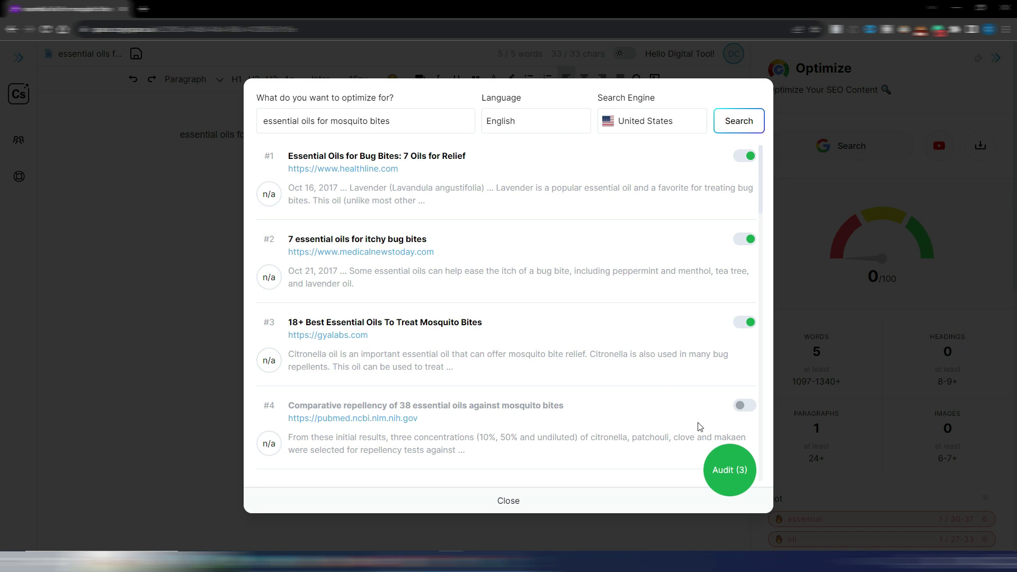
pyautogui.click(727, 470)
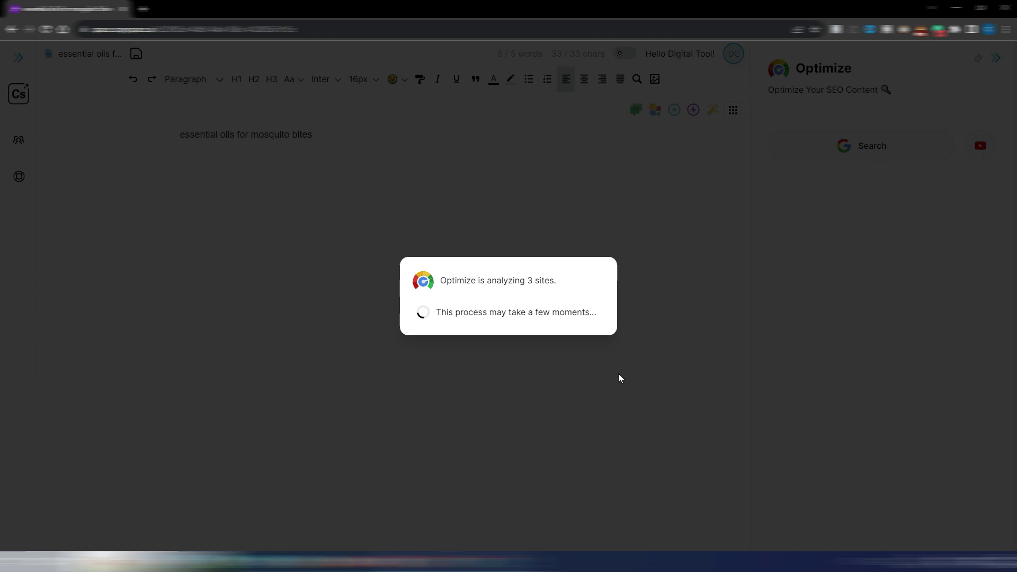
pyautogui.scroll(-1, 969, 235)
pyautogui.scroll(-3, 962, 231)
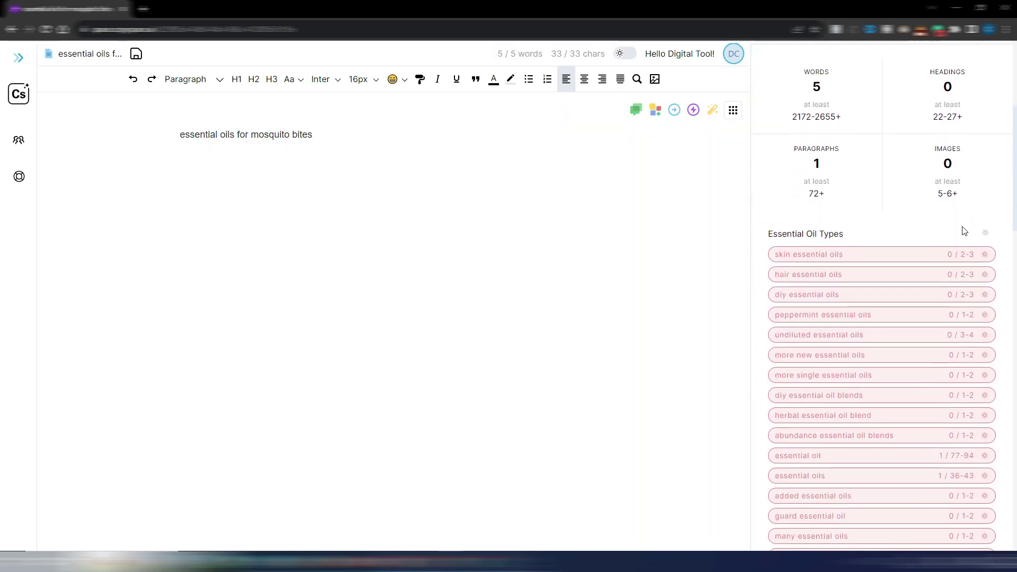
pyautogui.scroll(-1, 961, 230)
pyautogui.scroll(-2, 953, 225)
pyautogui.scroll(-2, 953, 225)
pyautogui.scroll(-2, 948, 220)
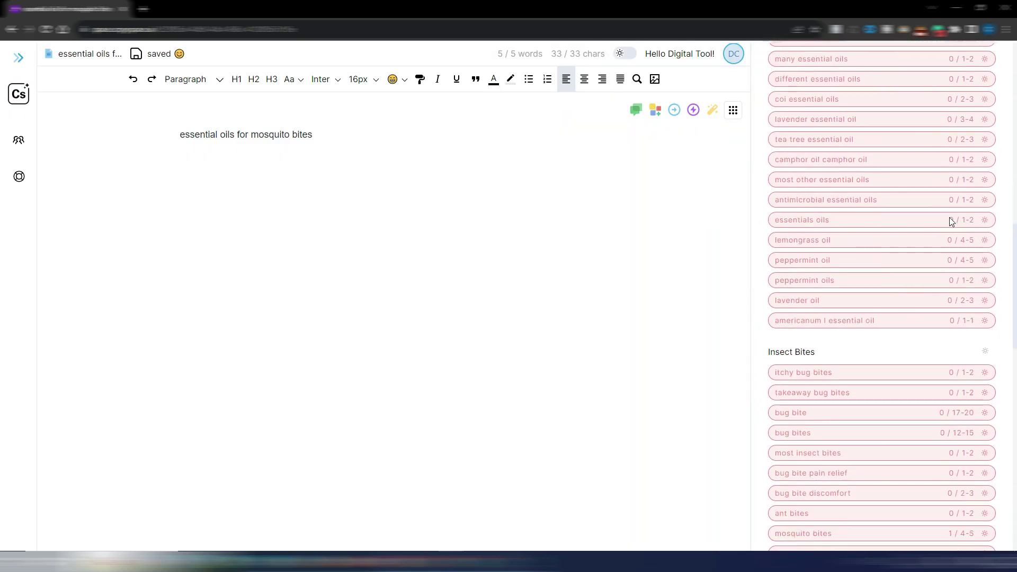
pyautogui.scroll(-3, 950, 219)
pyautogui.scroll(-1, 950, 219)
pyautogui.scroll(-2, 950, 219)
pyautogui.scroll(-1, 921, 217)
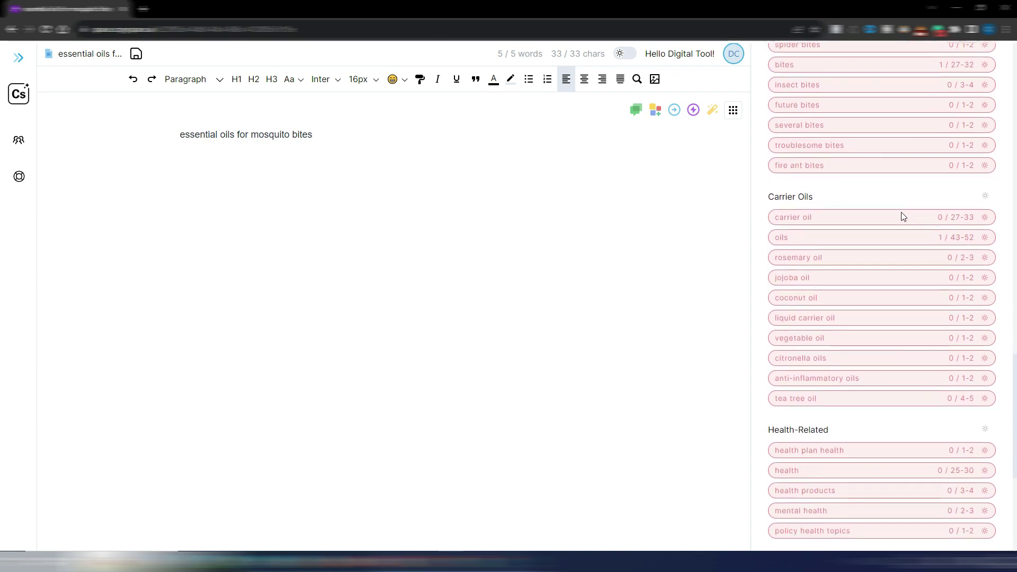
pyautogui.scroll(-2, 874, 196)
pyautogui.scroll(-2, 873, 196)
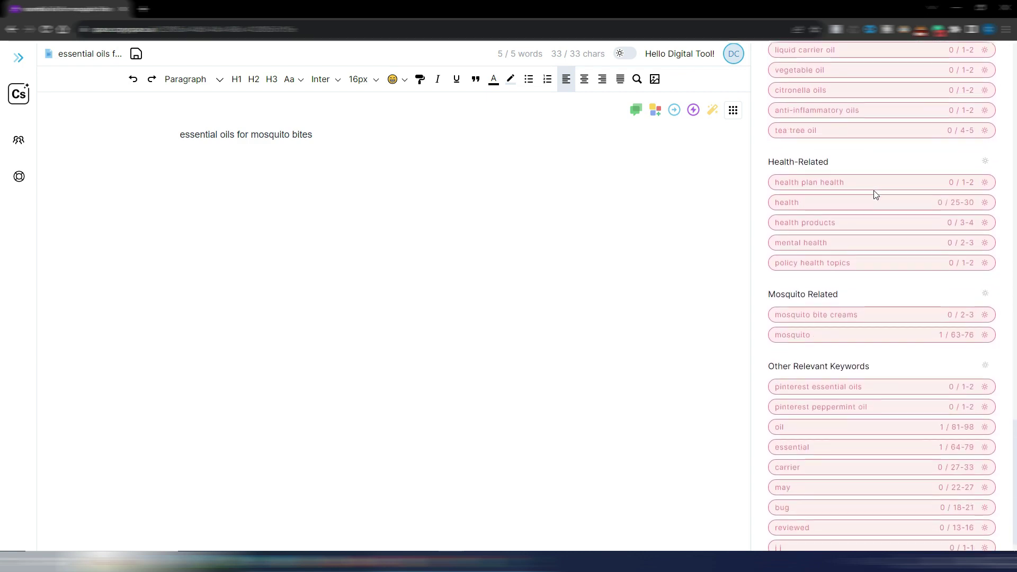
pyautogui.scroll(2, 865, 324)
pyautogui.scroll(5, 864, 317)
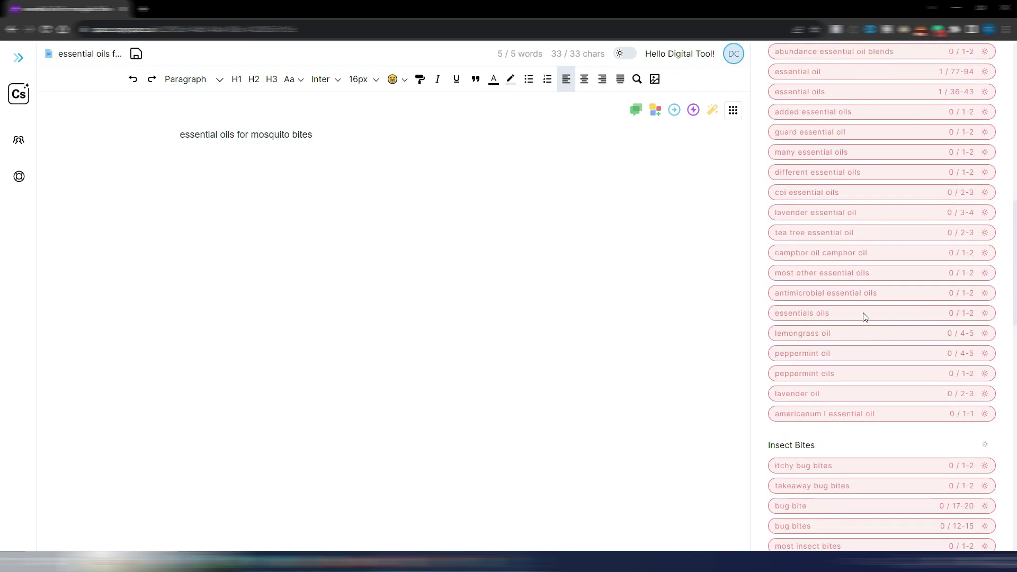
pyautogui.scroll(3, 864, 316)
pyautogui.scroll(3, 861, 314)
pyautogui.scroll(2, 860, 308)
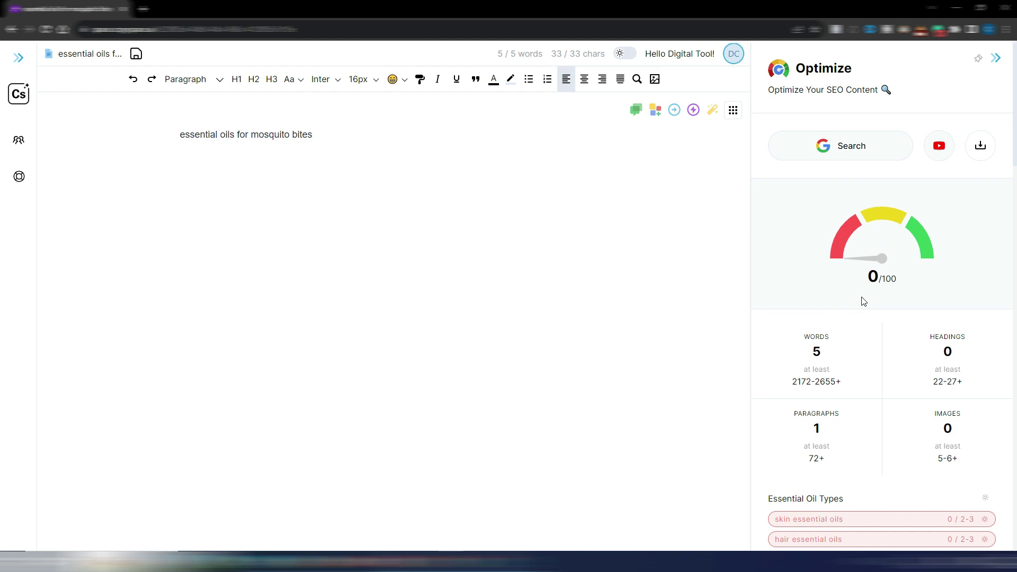
# Copy all 71 suggested keywords from the Optimize keyword list
pyautogui.click(982, 151)
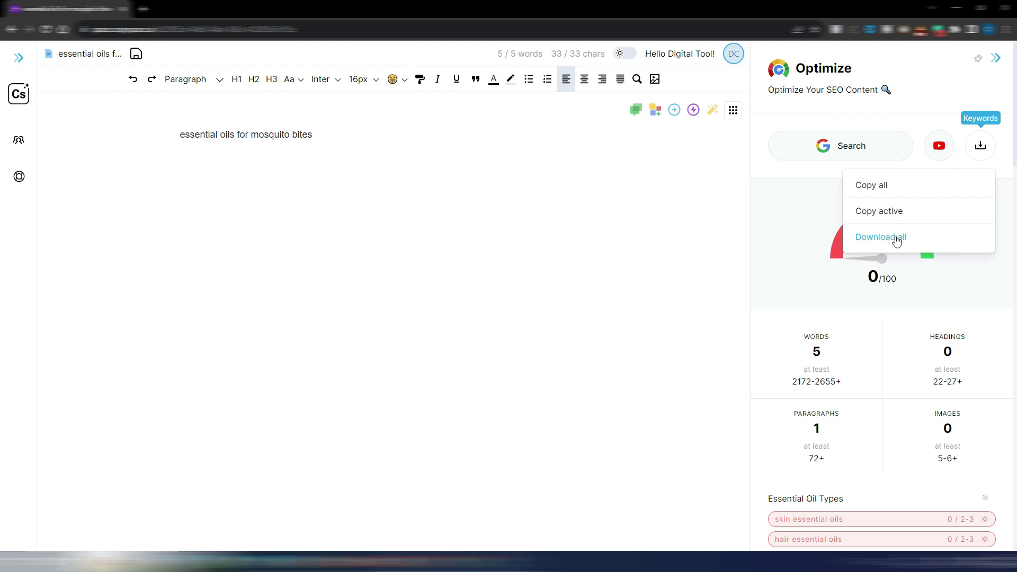
pyautogui.click(877, 187)
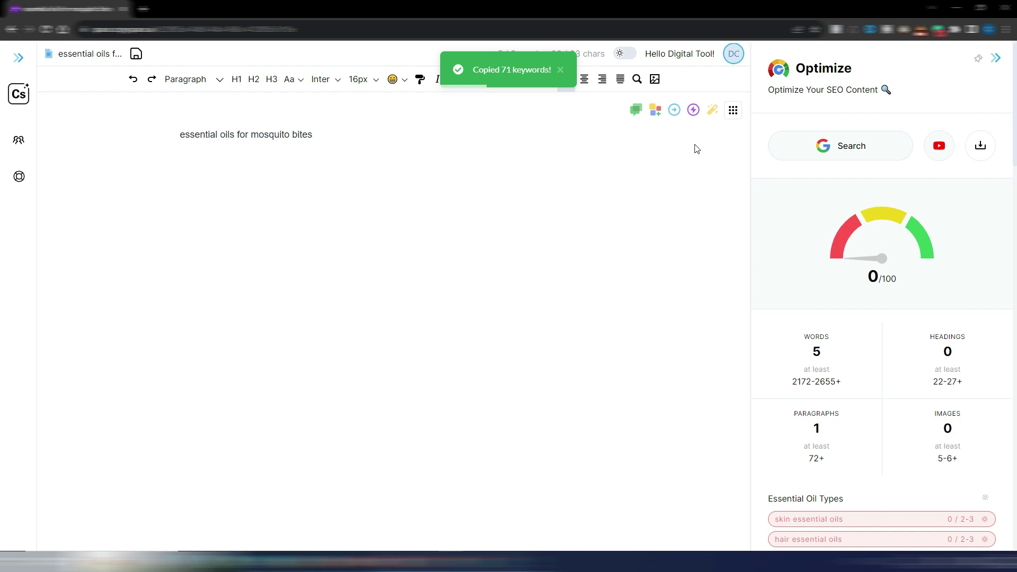
pyautogui.click(733, 110)
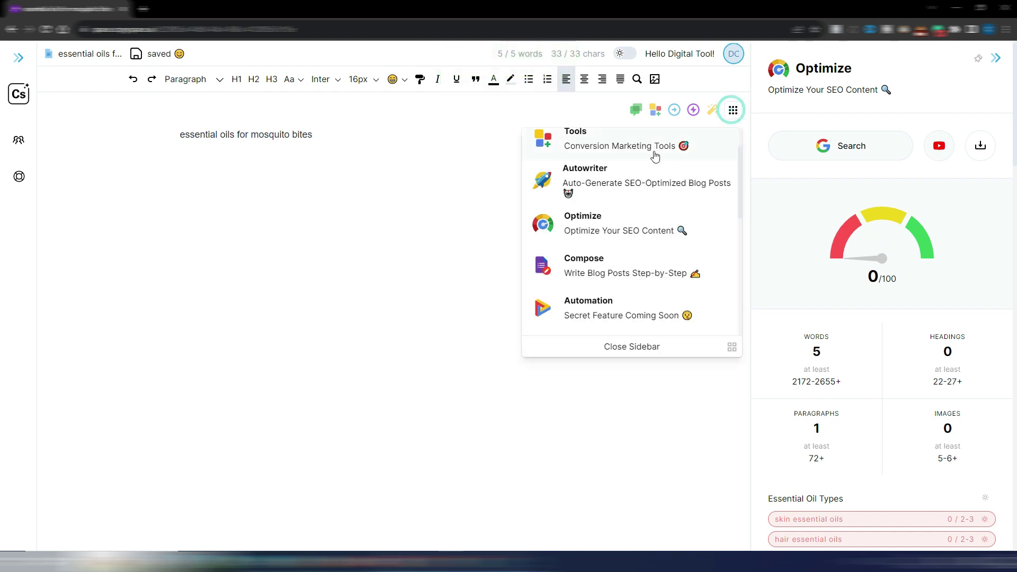
# Start an Autowriter outline using the Outline from AI option
pyautogui.click(597, 175)
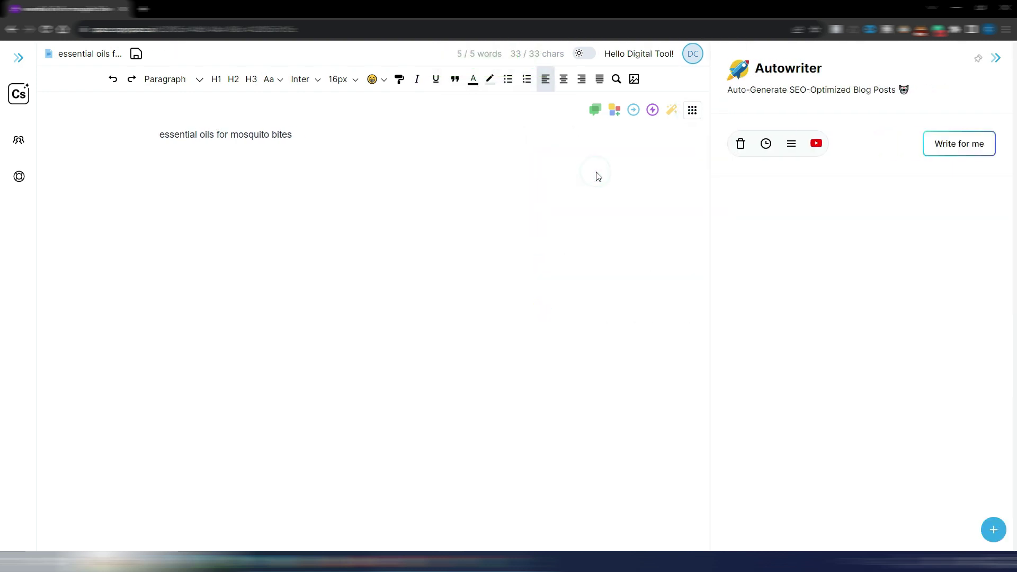
pyautogui.click(790, 147)
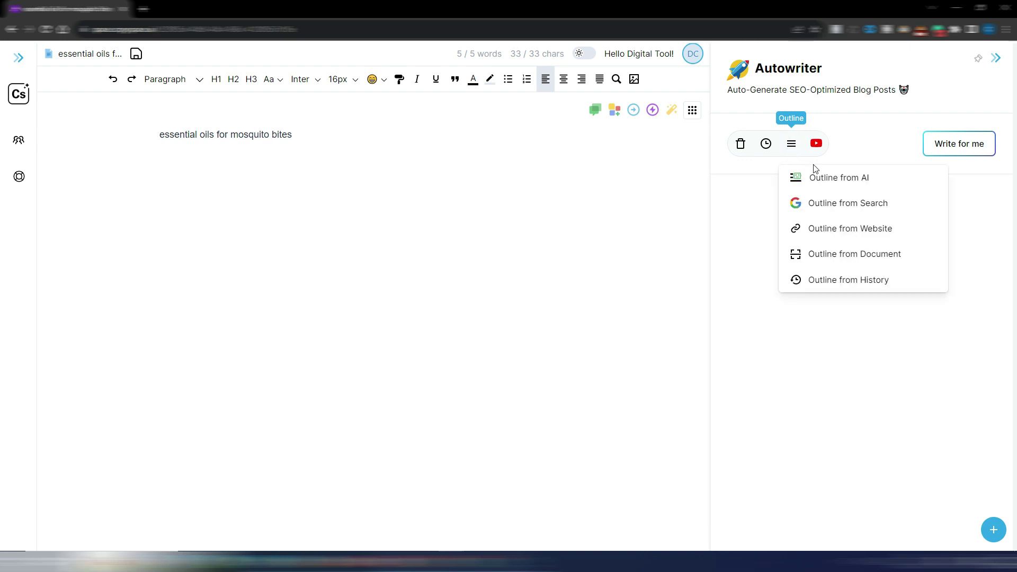
pyautogui.click(852, 177)
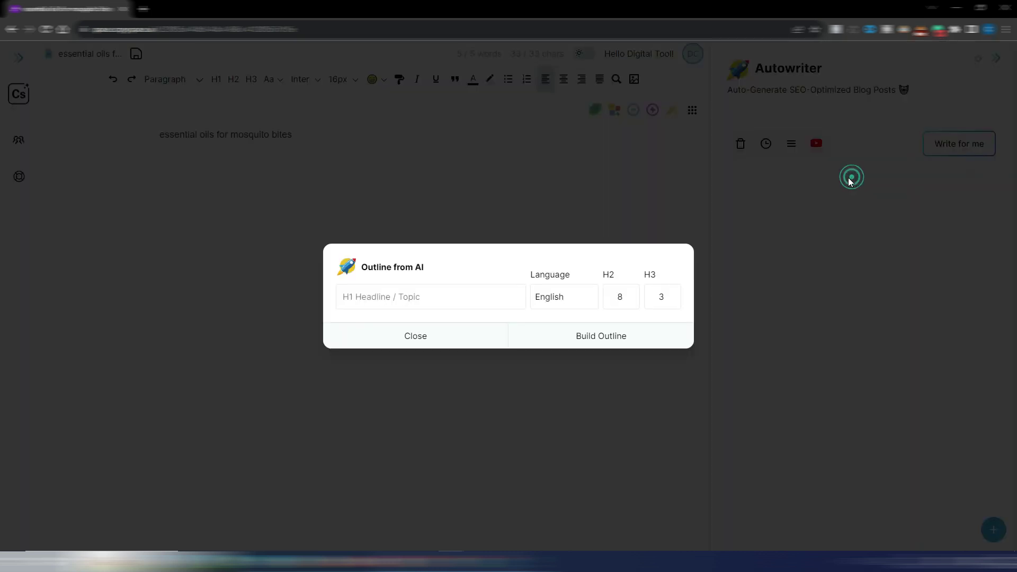
# Paste the topic 'essential oils for mosquito bites' and set 5 H2 and 2 H3 headings
pyautogui.click(426, 299)
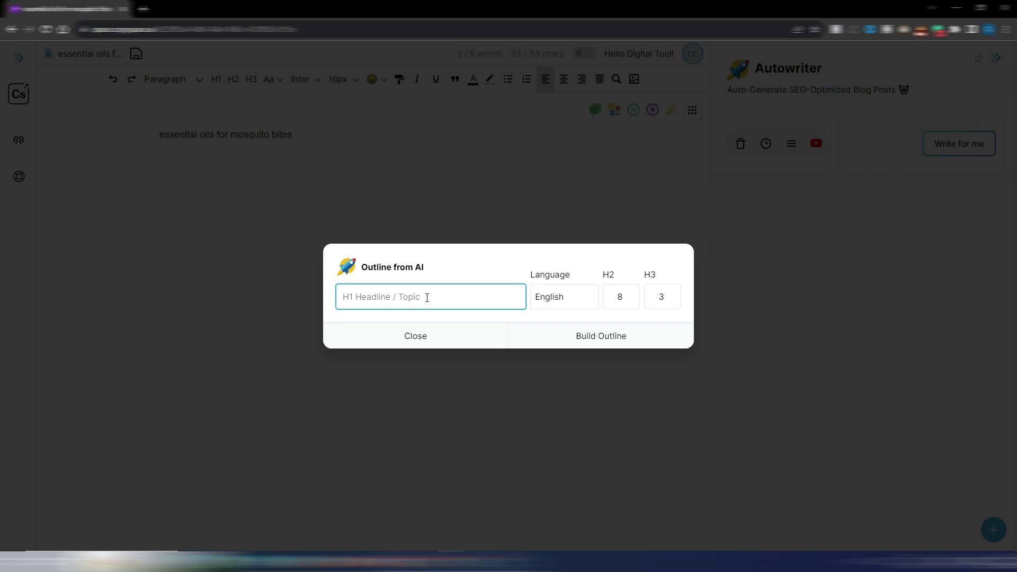
pyautogui.write('essential oils for mosquito bites')
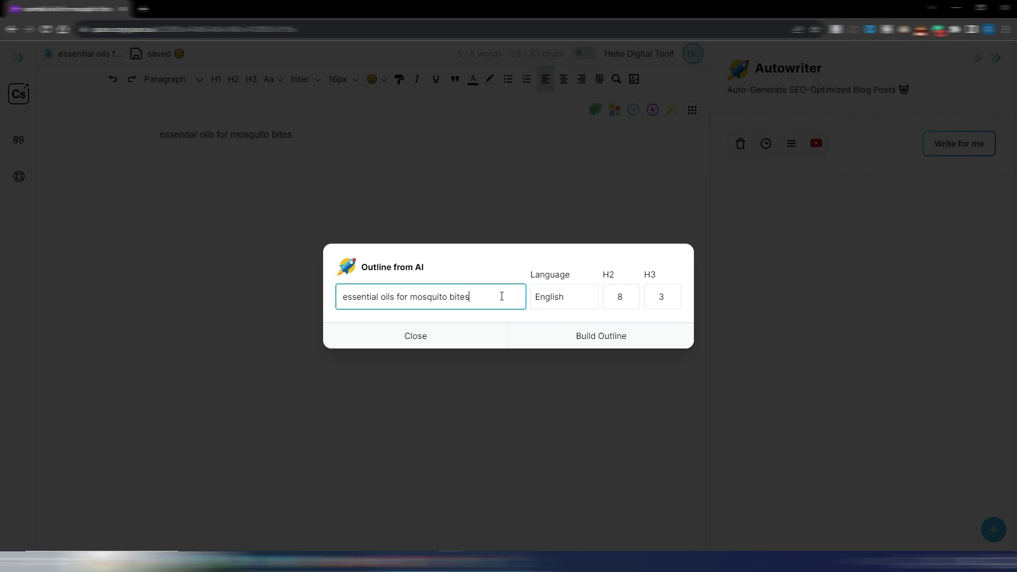
pyautogui.click(632, 301)
pyautogui.write('5')
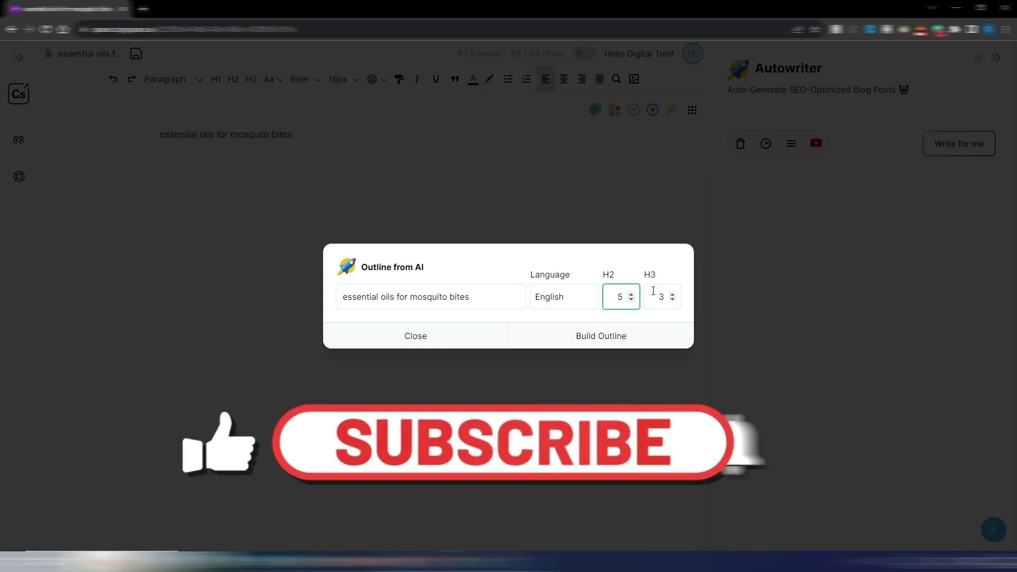
pyautogui.click(671, 299)
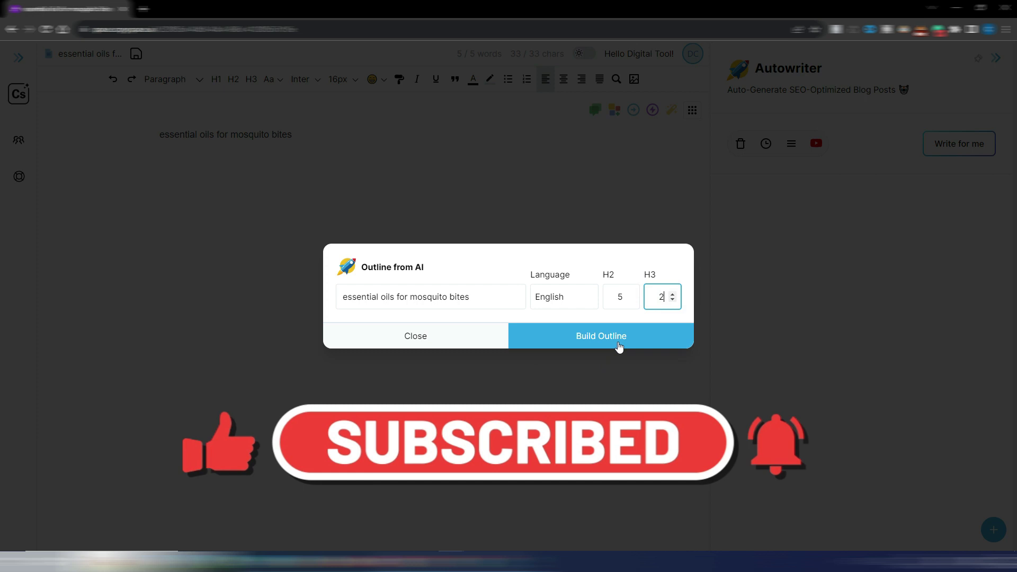
# Build the AI outline: five H2 sections from Overview of Mosquito Bites to Safety Considerations
pyautogui.click(596, 339)
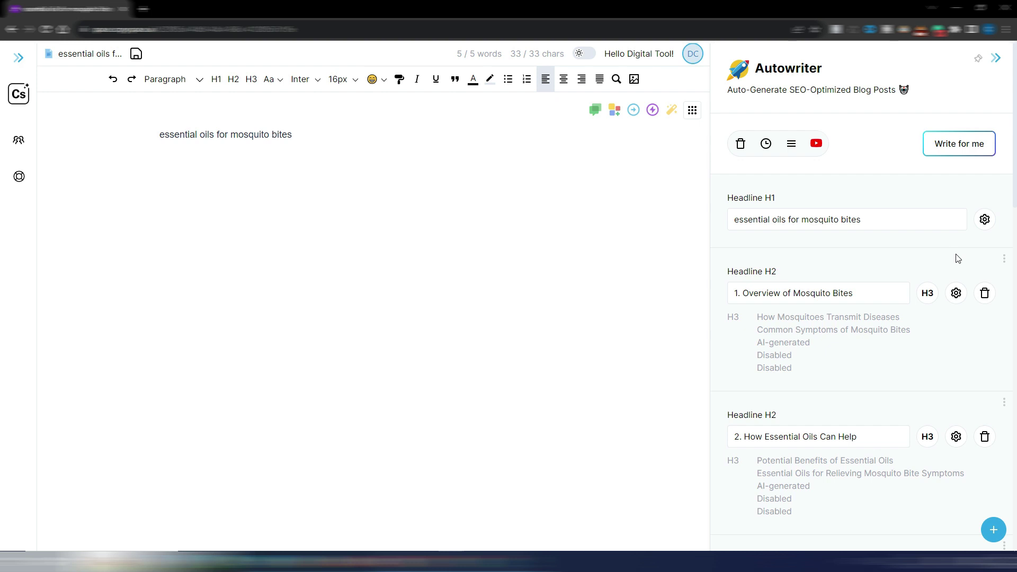
pyautogui.scroll(-2, 927, 233)
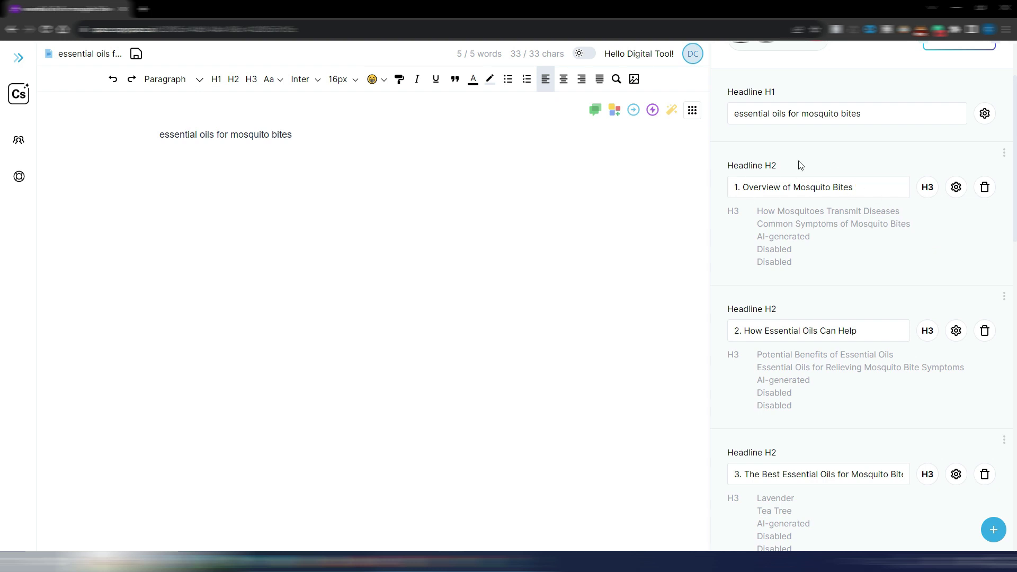
pyautogui.scroll(-2, 862, 247)
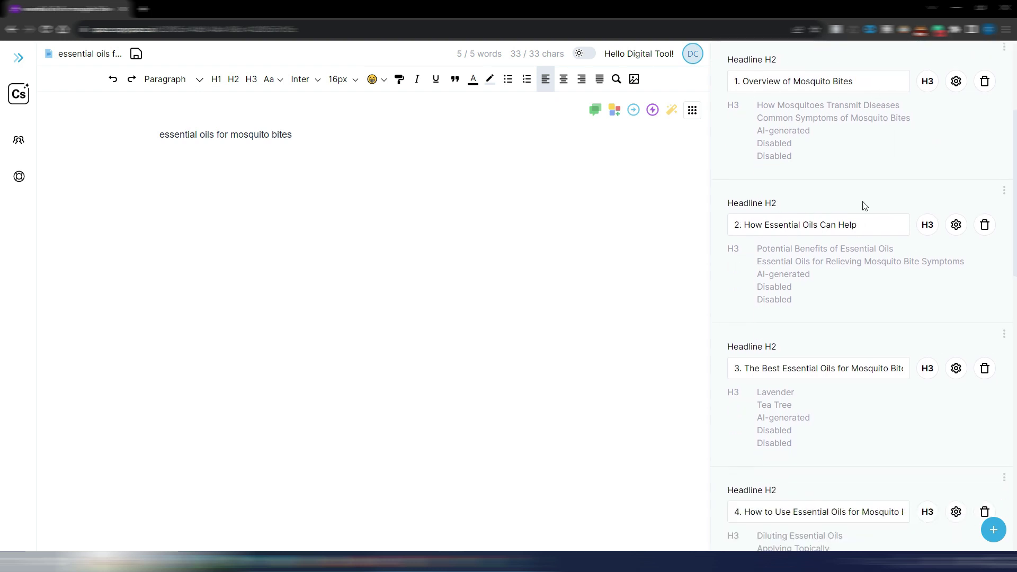
pyautogui.scroll(-2, 842, 254)
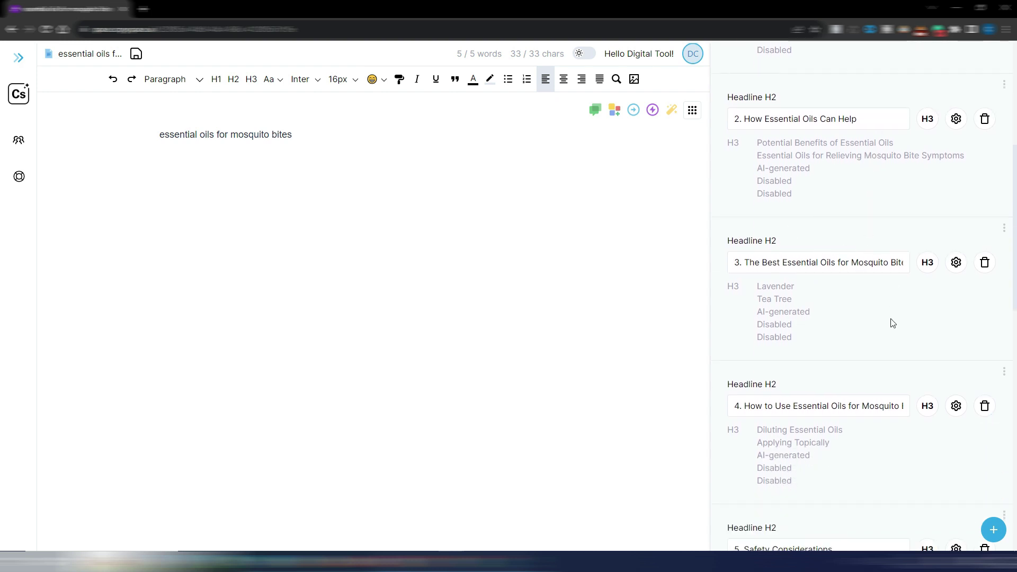
pyautogui.scroll(-1, 864, 297)
pyautogui.scroll(-2, 858, 313)
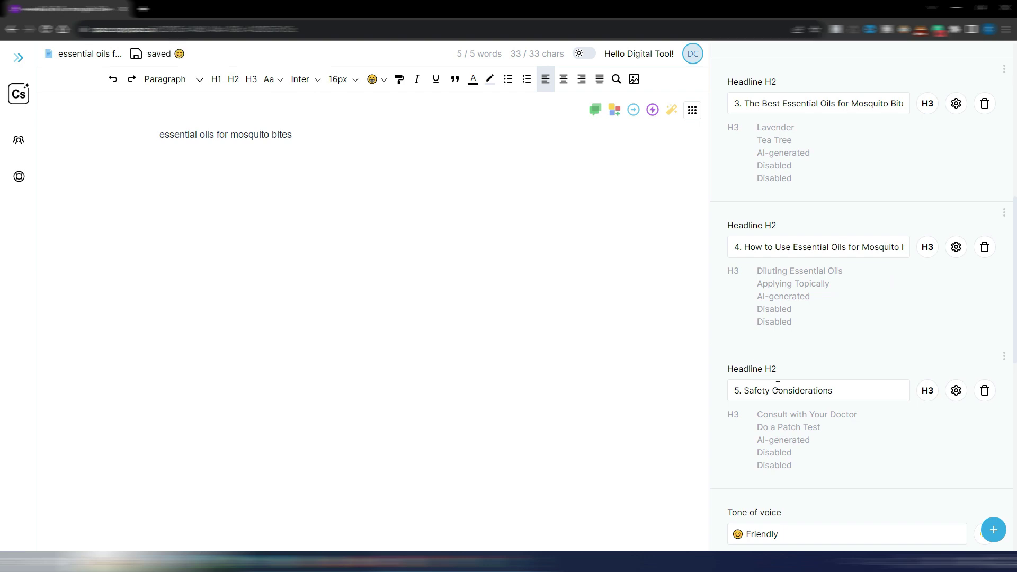
pyautogui.scroll(4, 883, 342)
pyautogui.scroll(3, 866, 313)
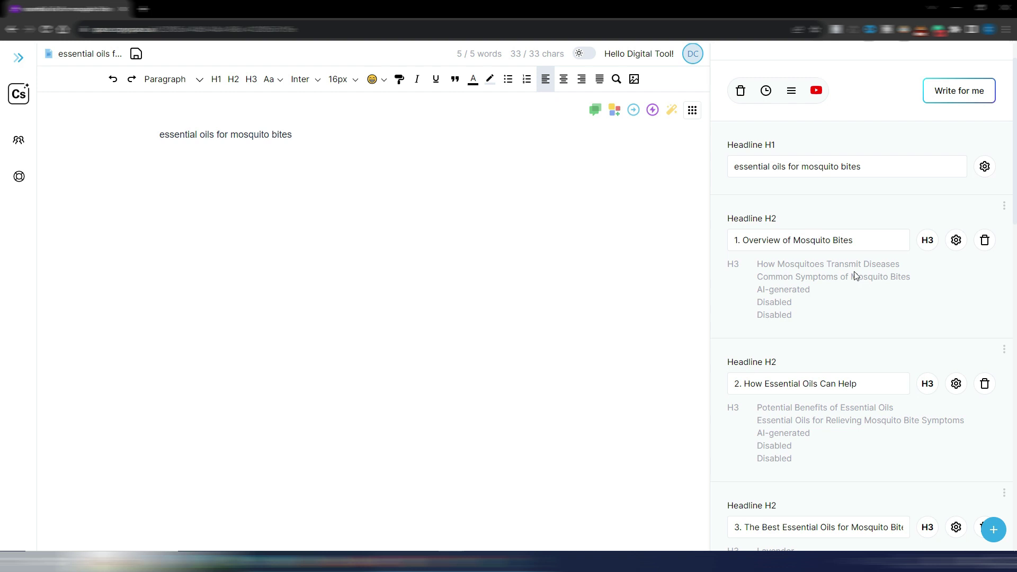
# Paste and confirm the 71 copied keywords for the Overview of Mosquito Bites section
pyautogui.click(957, 244)
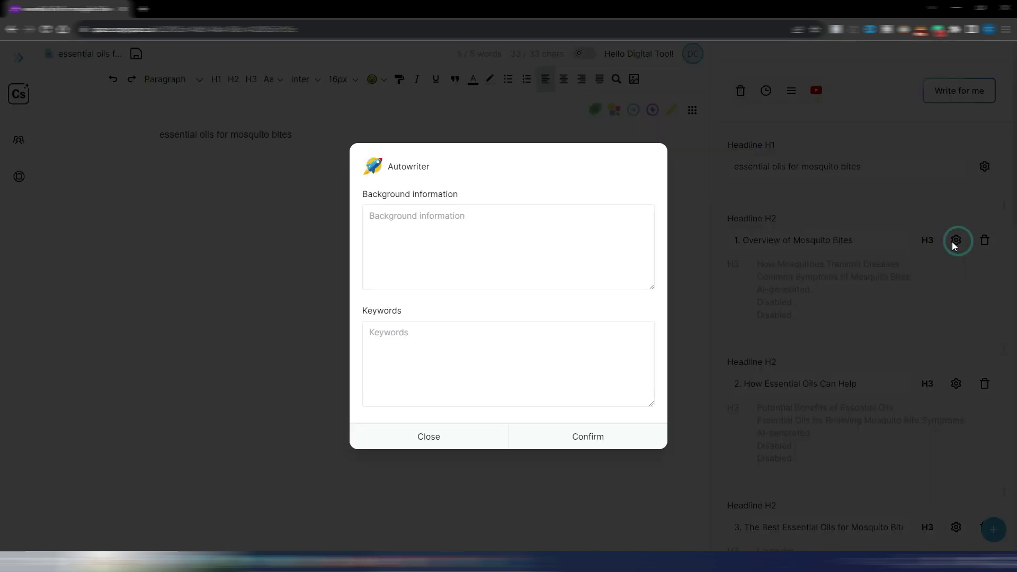
pyautogui.click(438, 332)
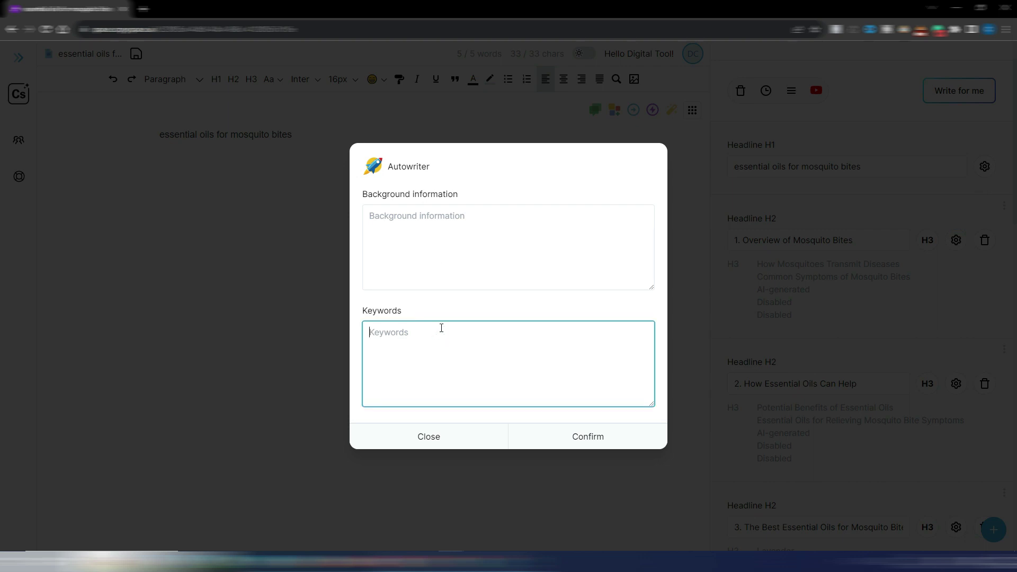
pyautogui.hotkey('ctrl', 'v')
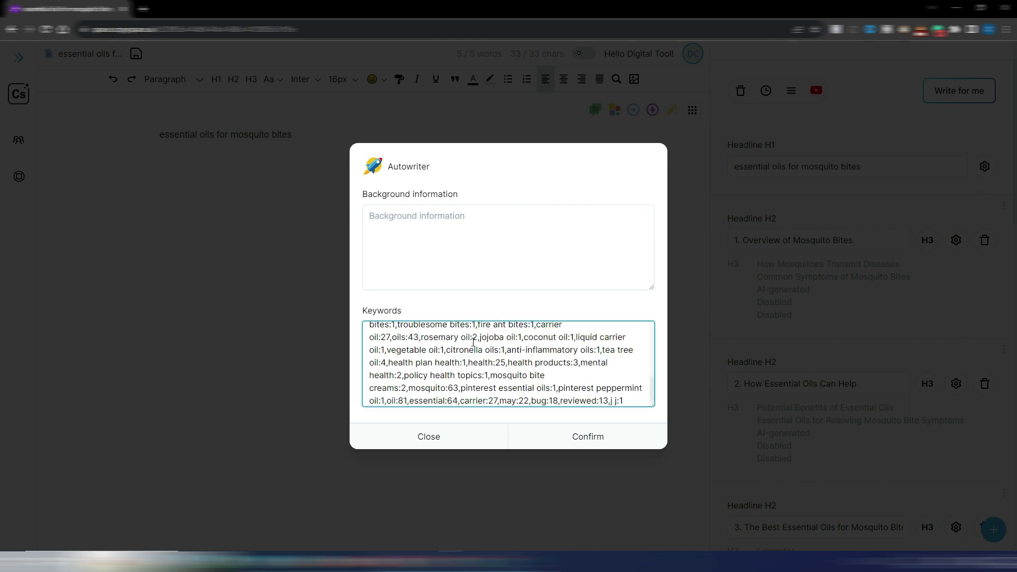
pyautogui.scroll(3, 509, 350)
pyautogui.scroll(3, 510, 354)
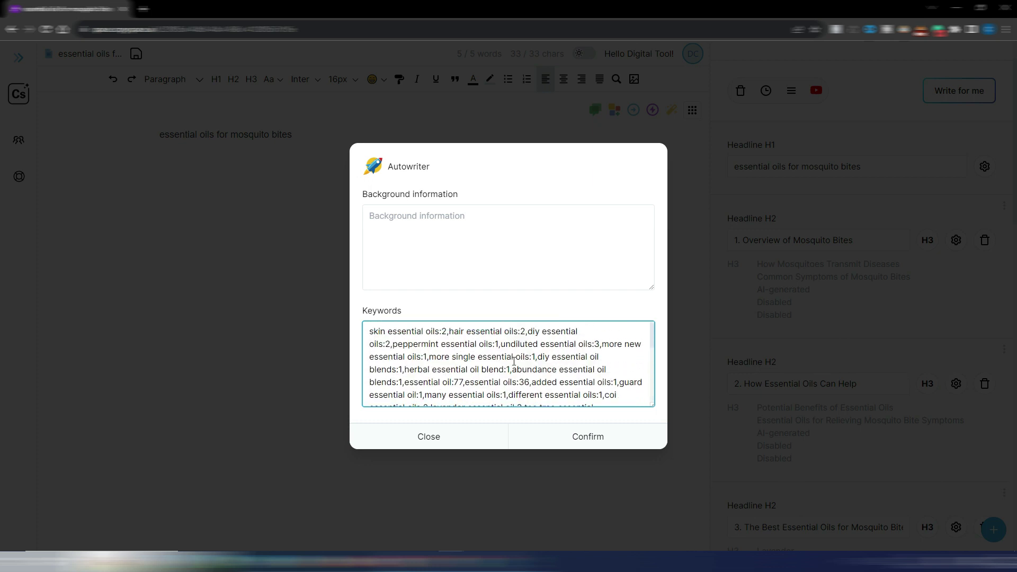
pyautogui.scroll(2, 477, 342)
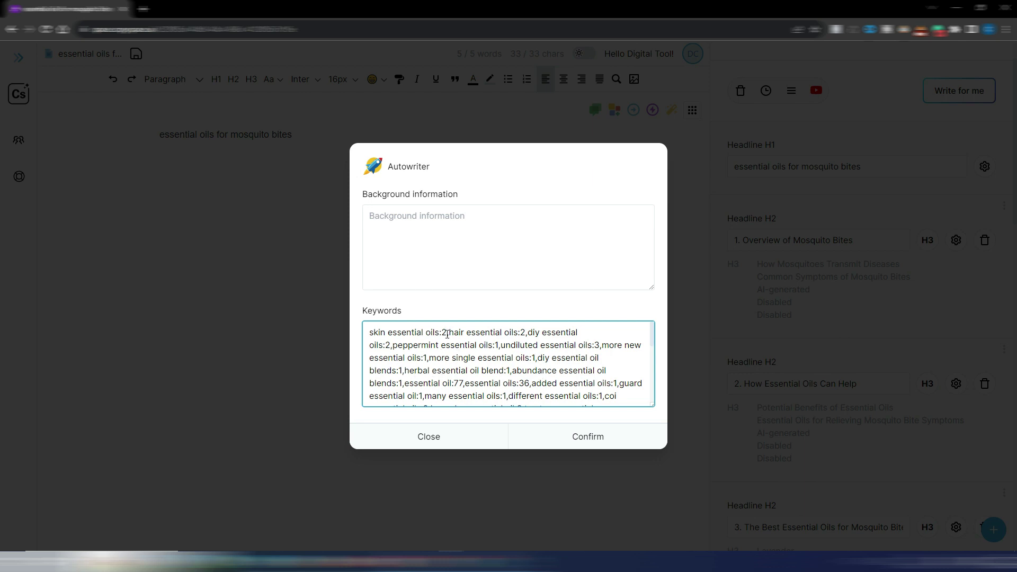
pyautogui.scroll(-1, 447, 334)
pyautogui.scroll(-5, 477, 358)
pyautogui.scroll(5, 496, 374)
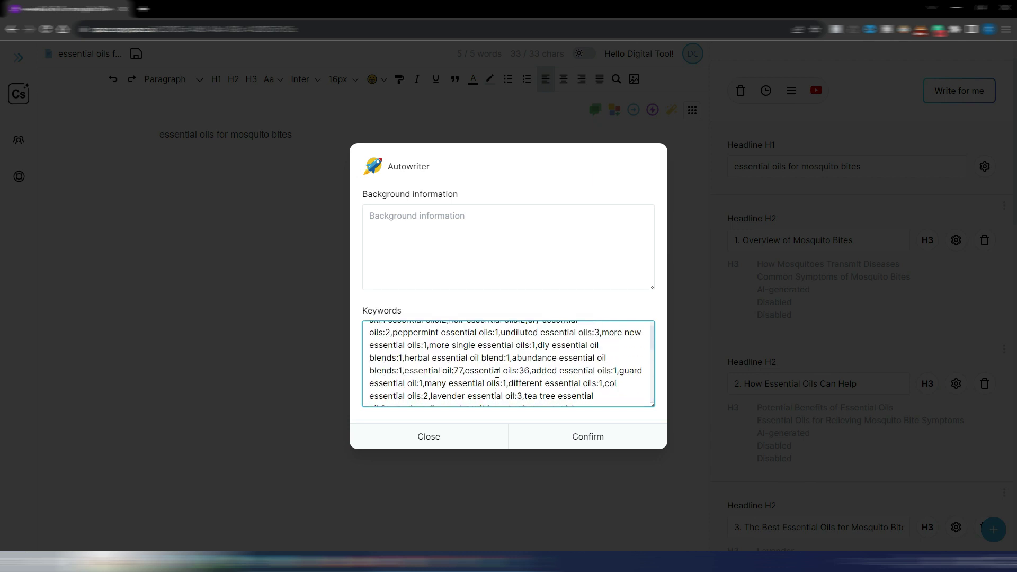
pyautogui.scroll(1, 497, 373)
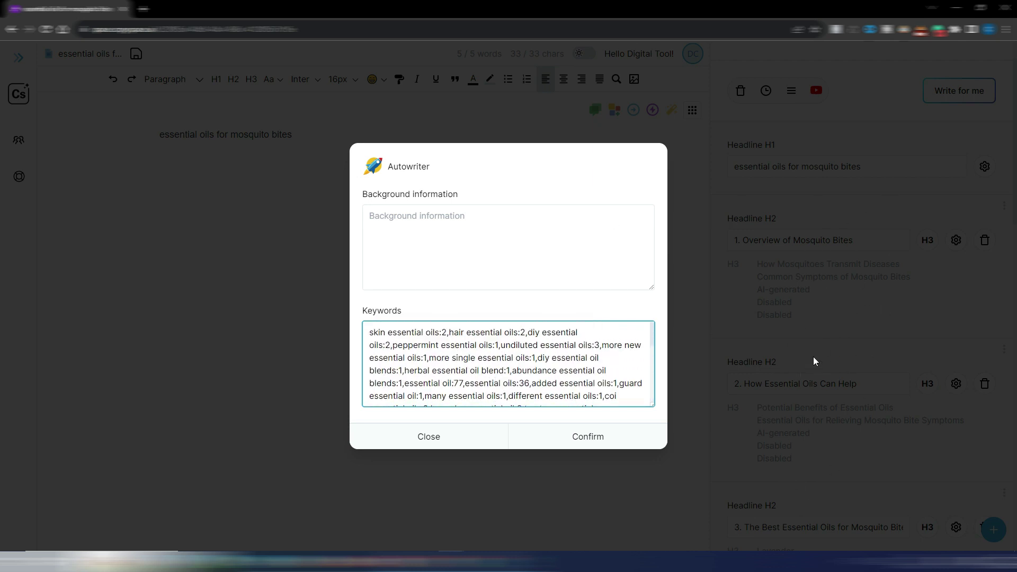
pyautogui.scroll(-3, 505, 347)
pyautogui.scroll(-3, 505, 347)
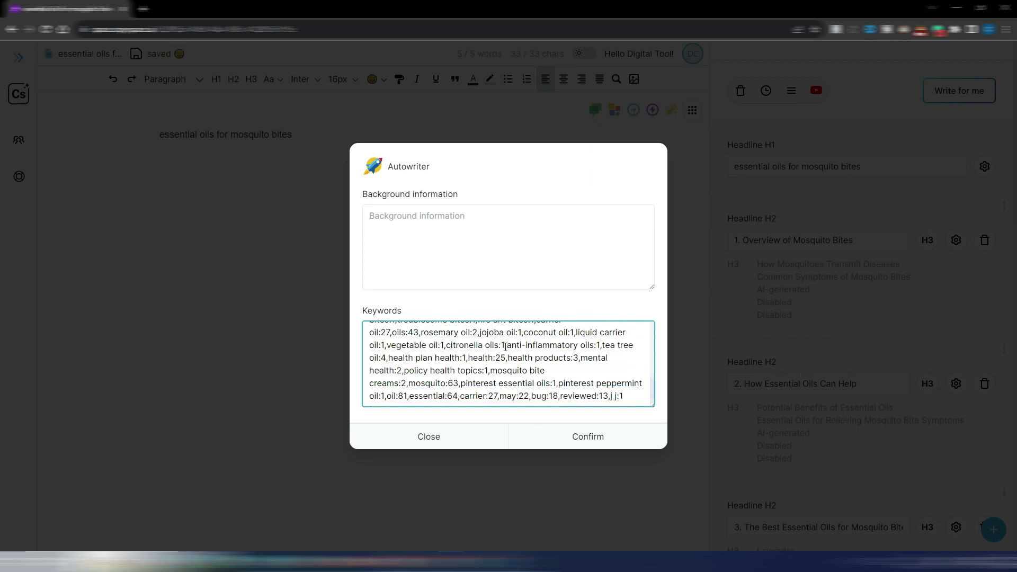
pyautogui.click(584, 439)
pyautogui.scroll(-3, 868, 338)
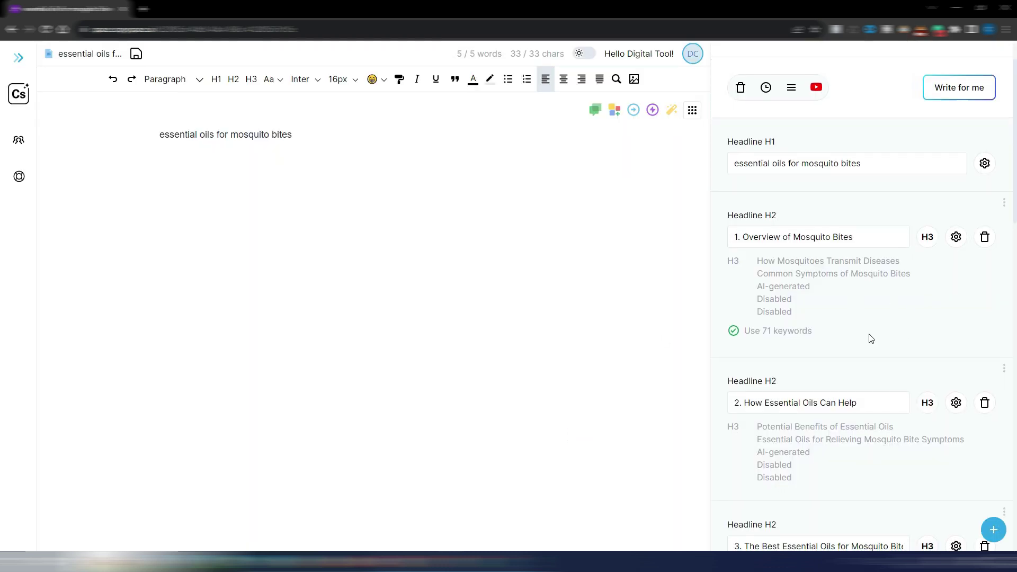
# Paste and confirm the 71-keyword list for H2 sections two and three
pyautogui.click(955, 300)
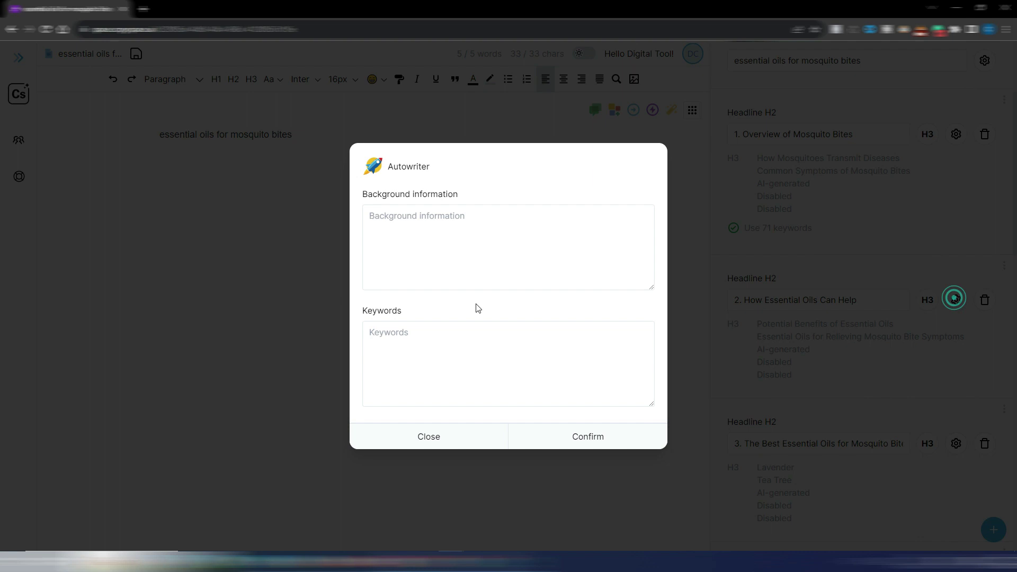
pyautogui.click(435, 338)
pyautogui.hotkey('ctrl', 'v')
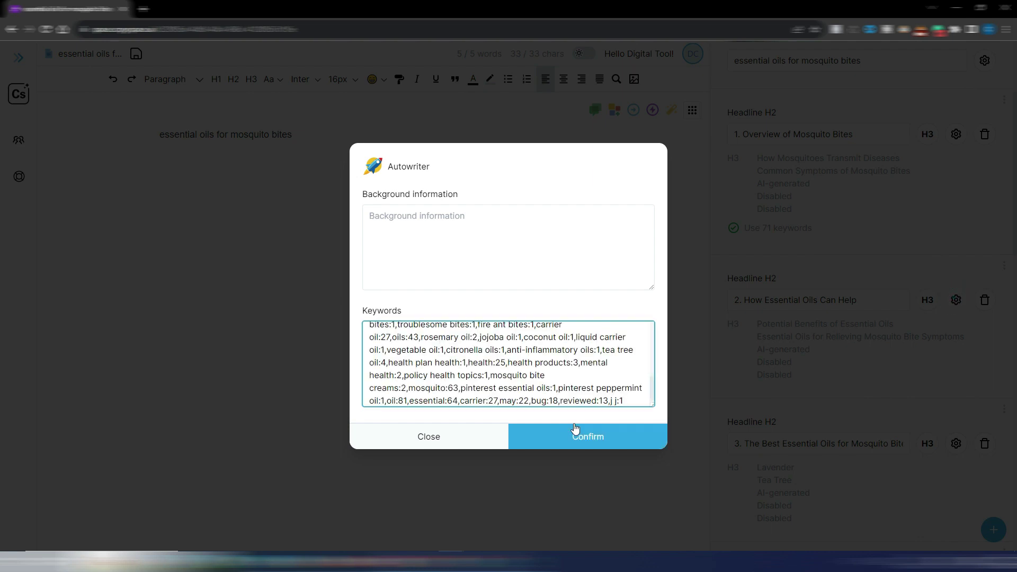
pyautogui.click(587, 441)
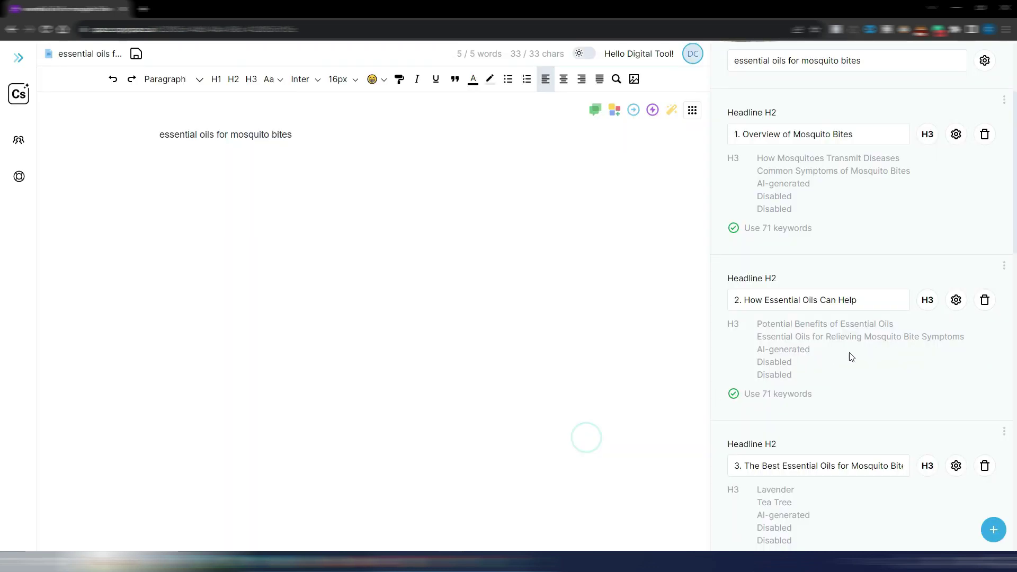
pyautogui.scroll(-2, 851, 357)
pyautogui.click(955, 255)
pyautogui.click(504, 345)
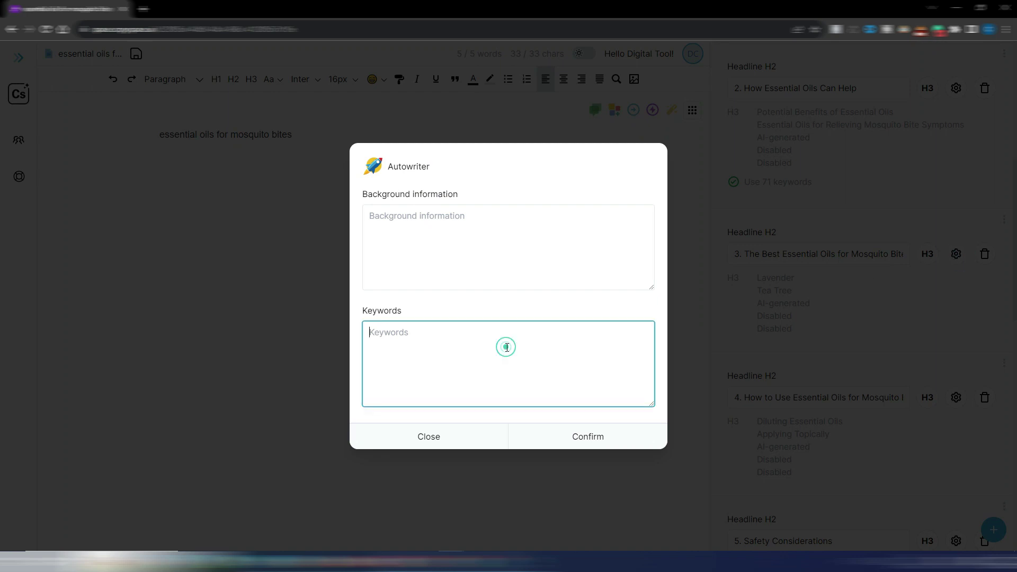
pyautogui.hotkey('ctrl', 'v')
pyautogui.click(583, 439)
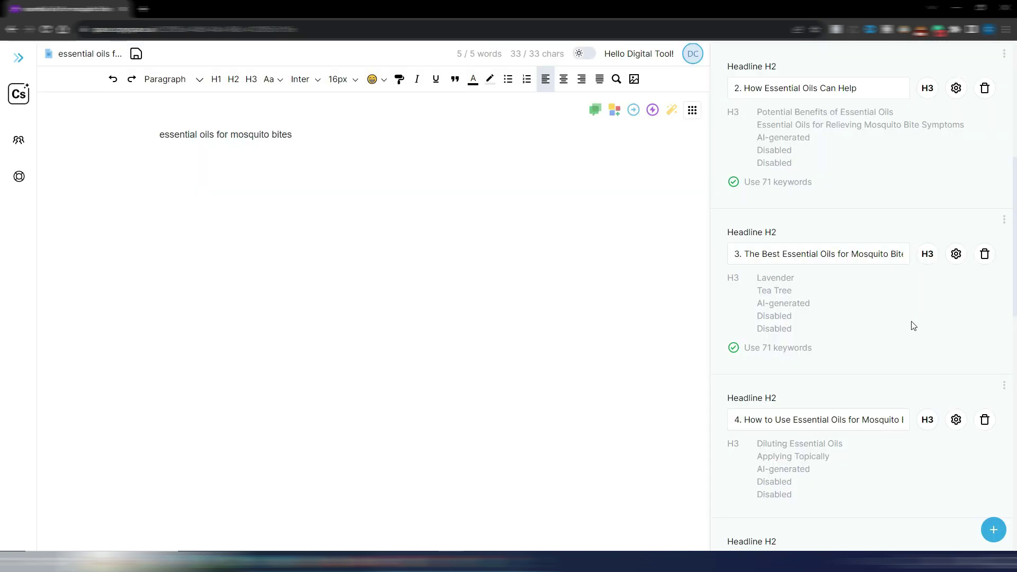
pyautogui.scroll(-1, 913, 325)
pyautogui.scroll(-1, 913, 326)
# Paste and confirm the 71-keyword list for section four and Safety Considerations
pyautogui.click(954, 315)
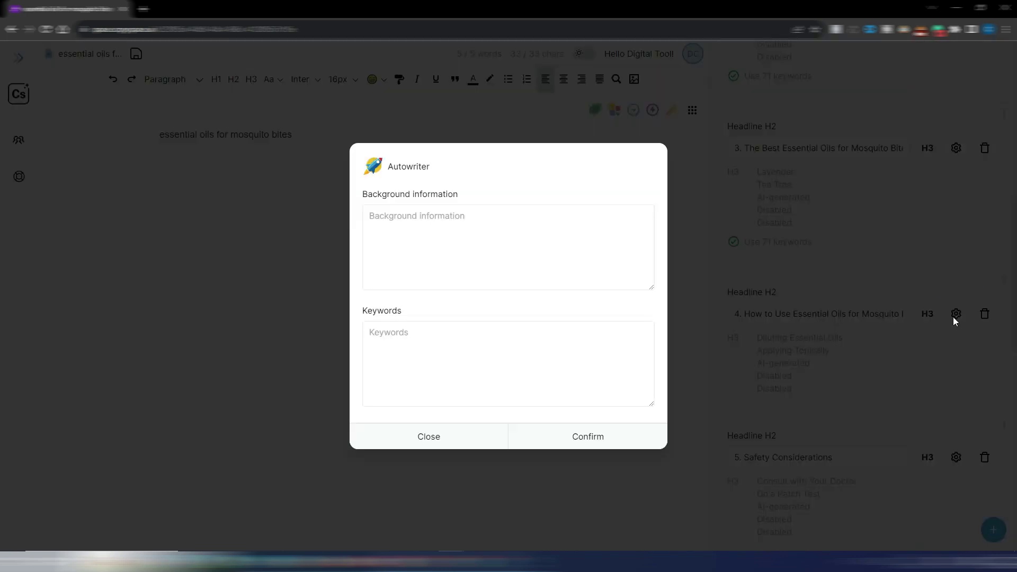
pyautogui.click(459, 346)
pyautogui.hotkey('ctrl', 'v')
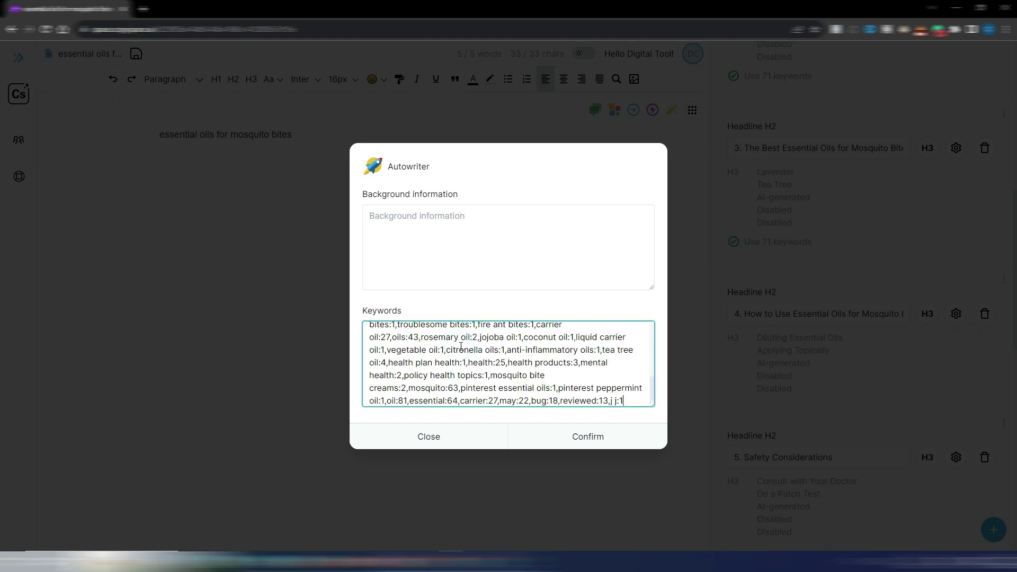
pyautogui.click(595, 439)
pyautogui.scroll(-3, 900, 361)
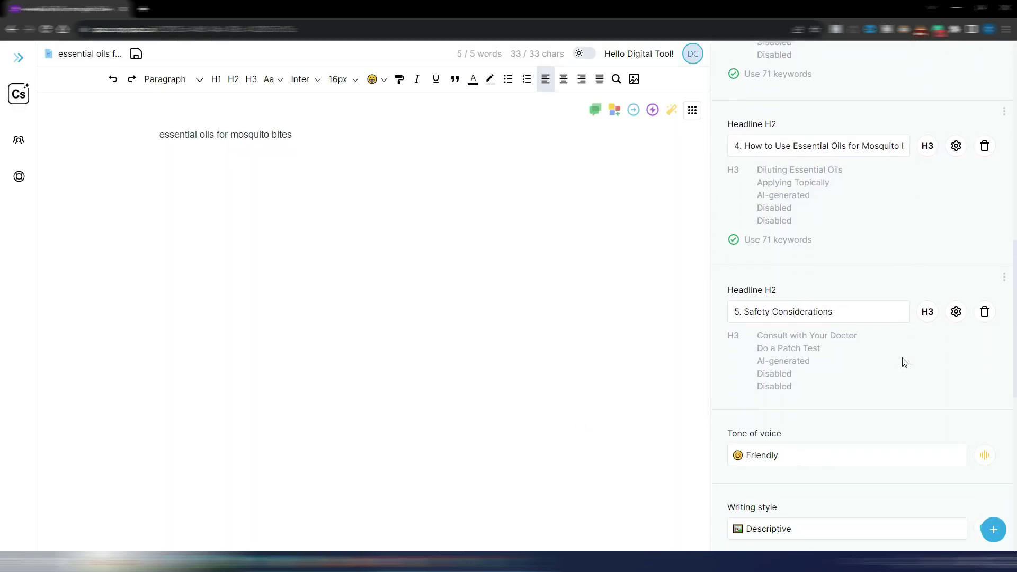
pyautogui.scroll(-1, 900, 361)
pyautogui.click(956, 267)
pyautogui.click(438, 327)
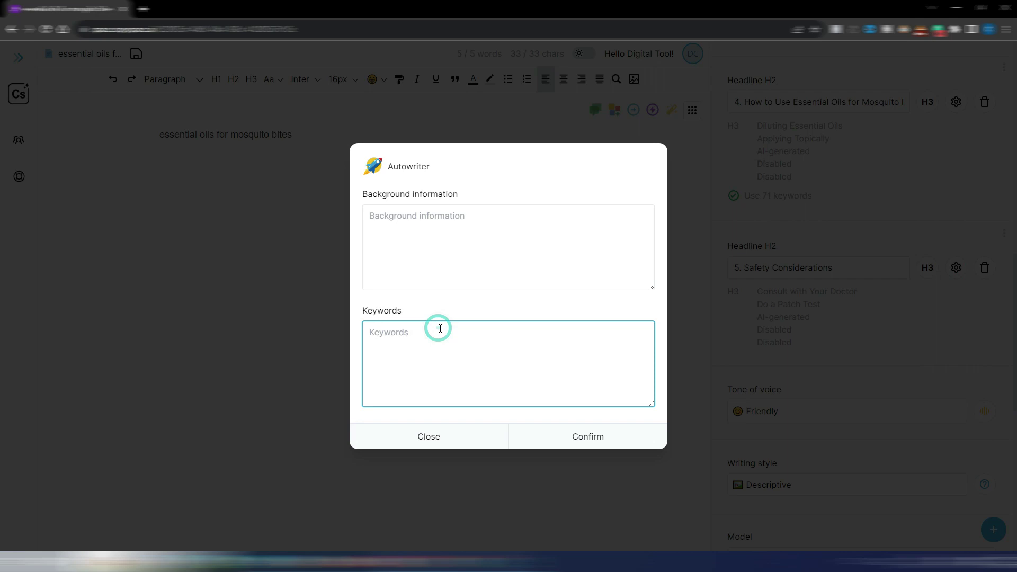
pyautogui.hotkey('ctrl', 'v')
pyautogui.click(587, 436)
pyautogui.scroll(5, 906, 352)
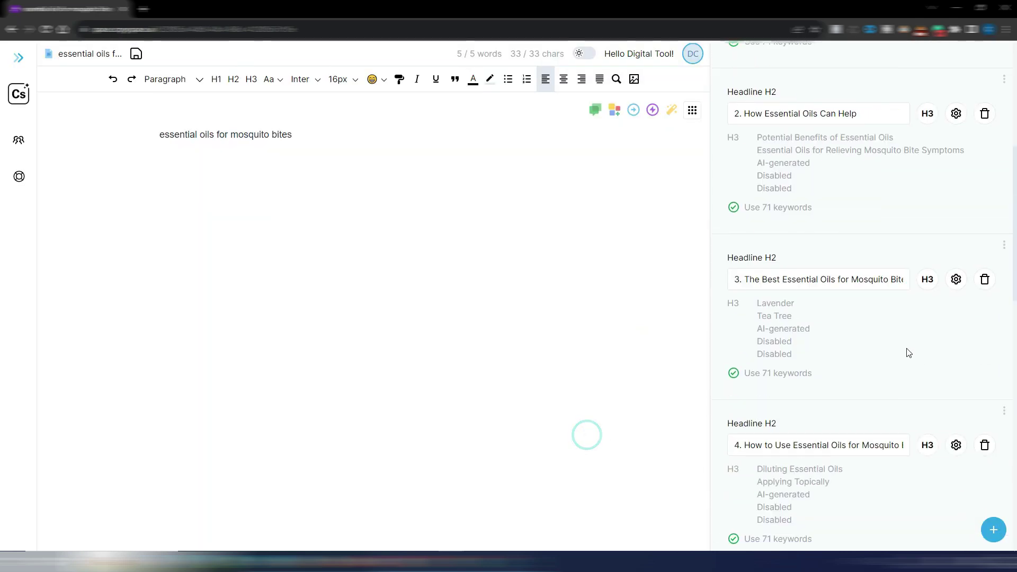
pyautogui.scroll(5, 906, 352)
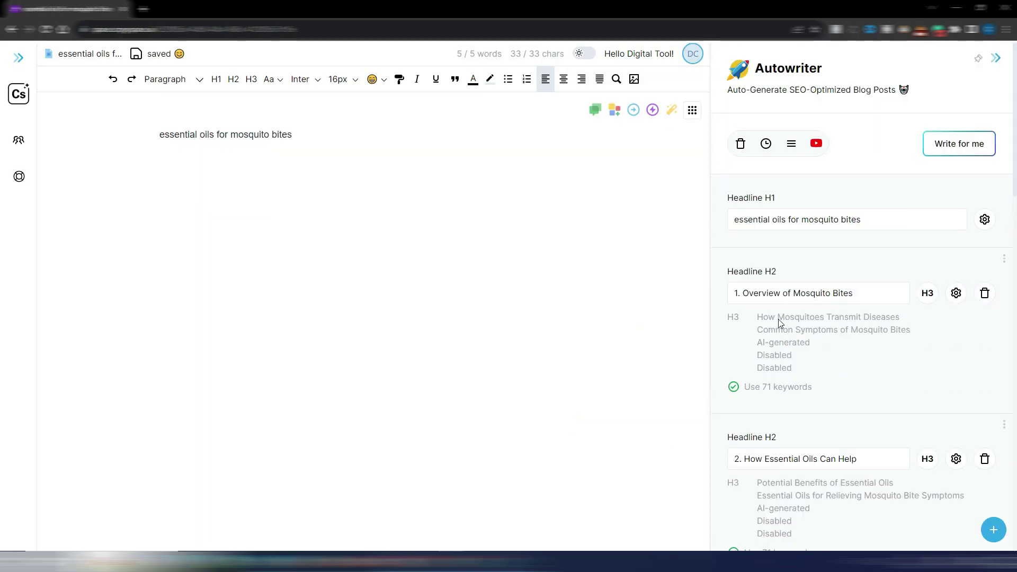
pyautogui.scroll(-2, 858, 371)
pyautogui.scroll(-2, 858, 366)
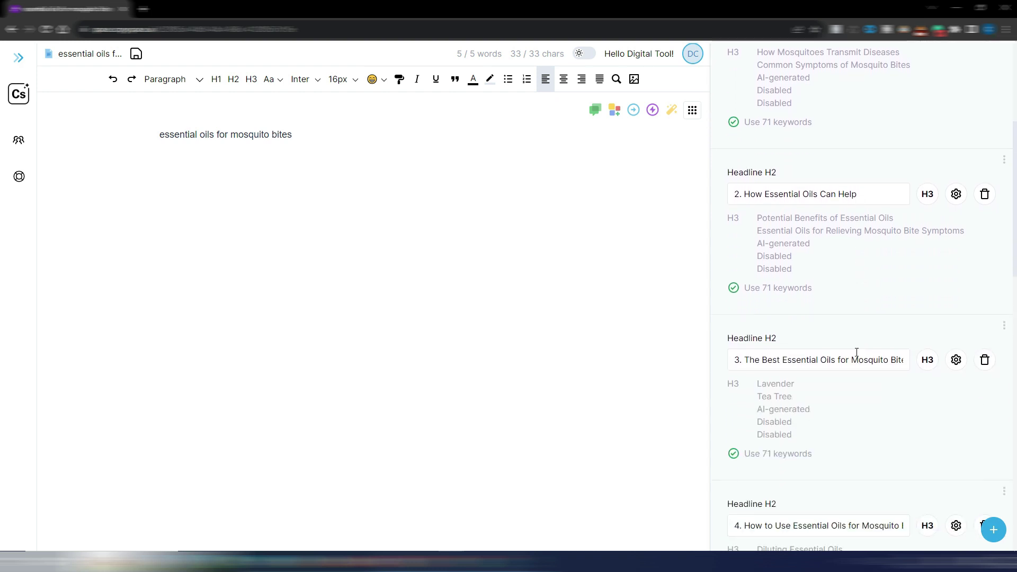
pyautogui.scroll(-1, 856, 352)
pyautogui.scroll(-2, 856, 350)
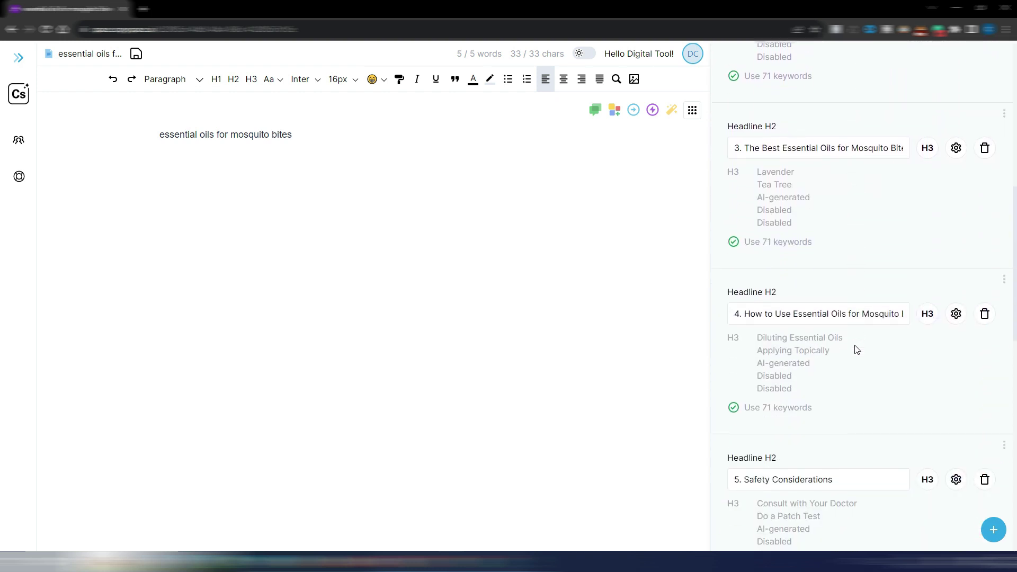
pyautogui.scroll(-5, 856, 350)
# Set the tone of voice to Professional, keeping Descriptive style and the GPT-3.5 Turbo model
pyautogui.click(872, 225)
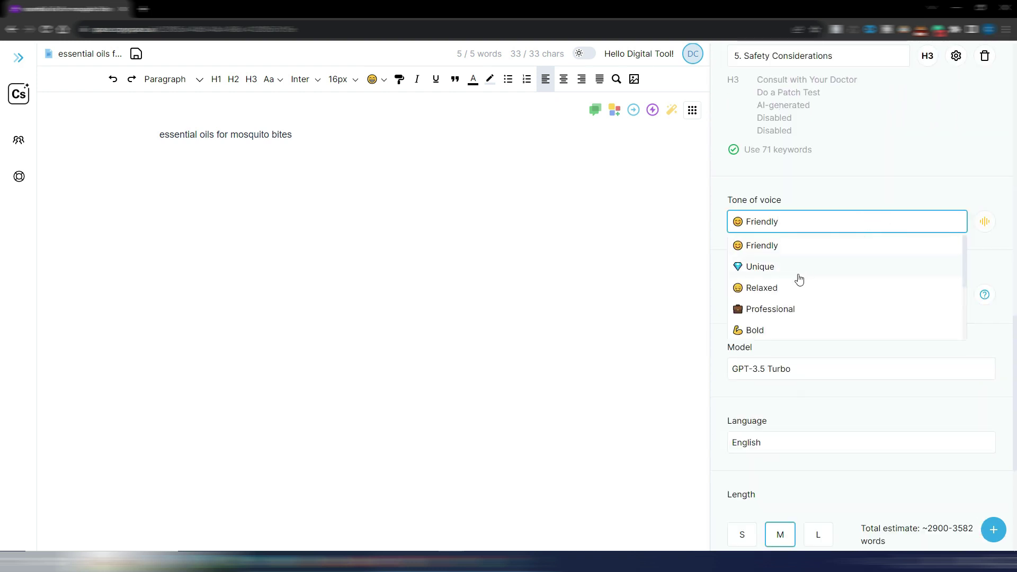
pyautogui.click(782, 312)
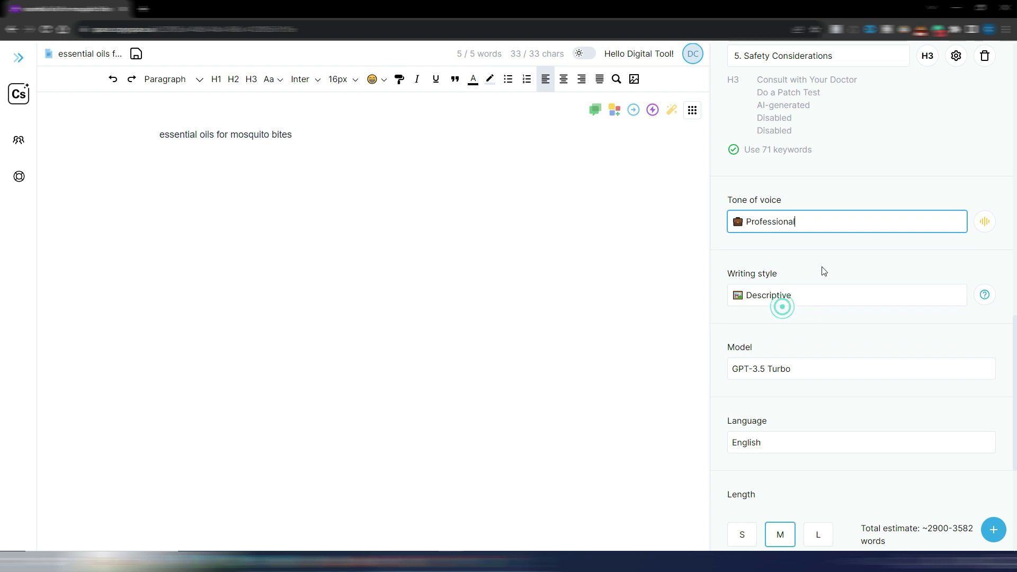
pyautogui.click(815, 297)
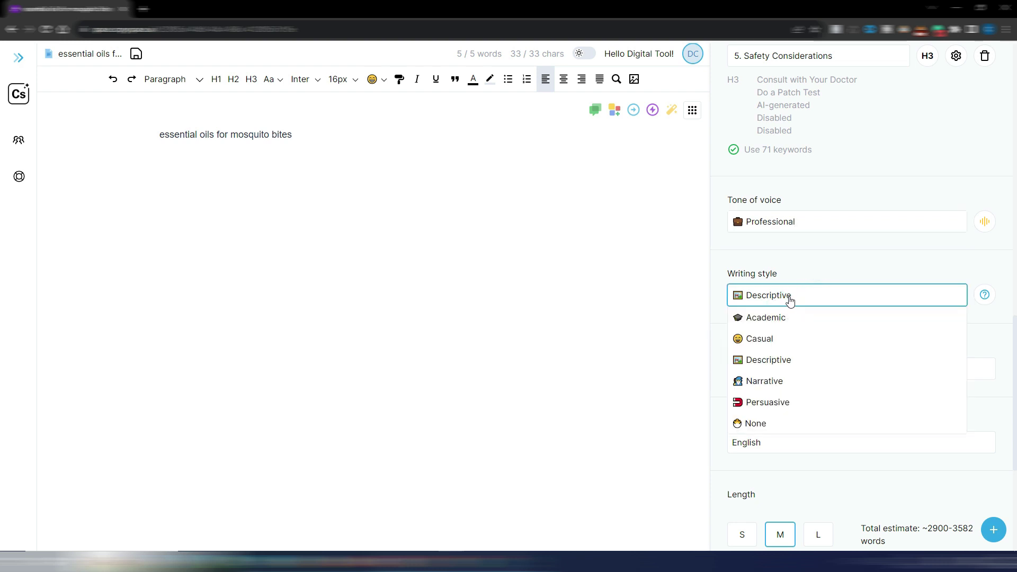
pyautogui.click(809, 299)
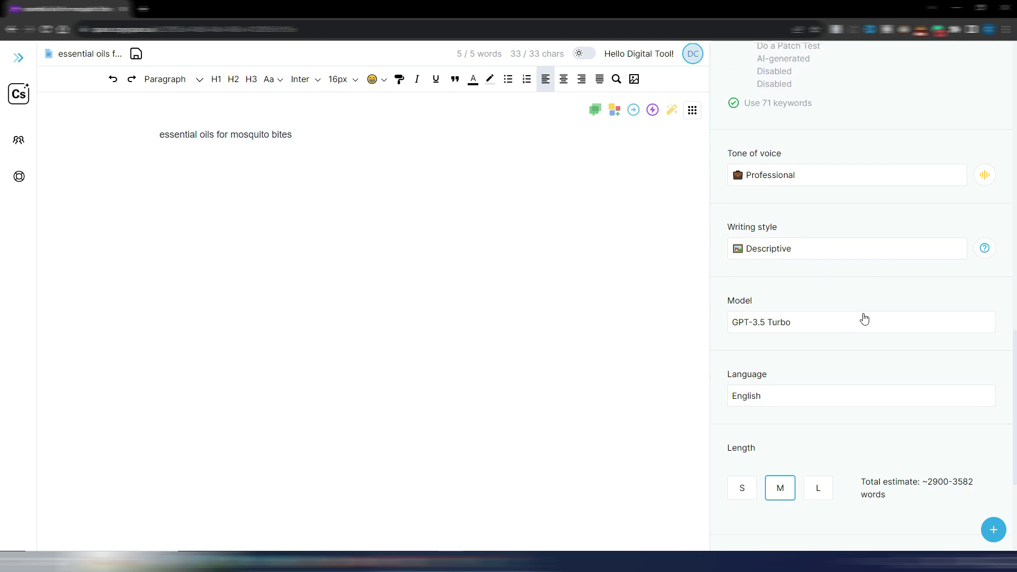
pyautogui.scroll(-1, 864, 319)
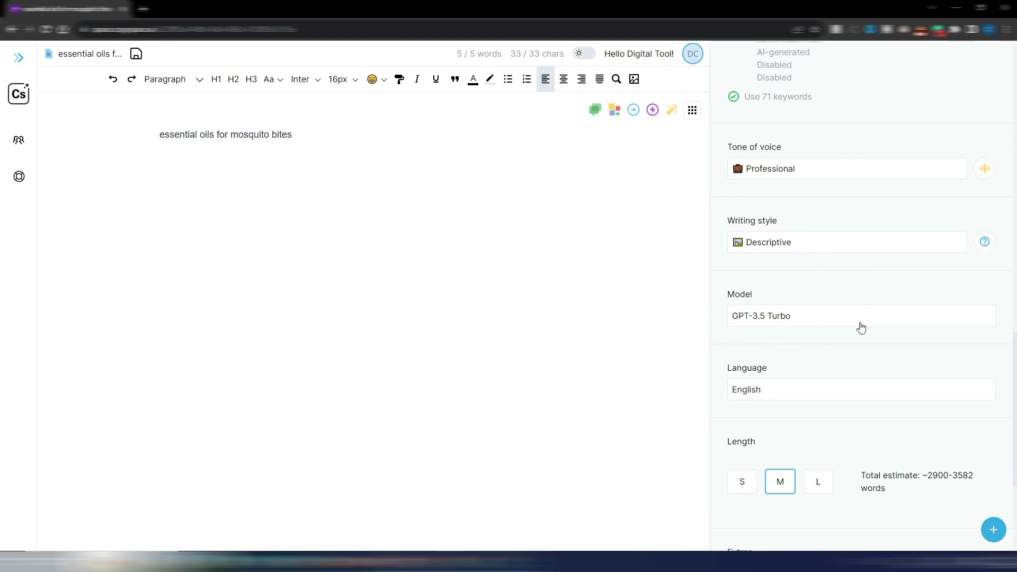
pyautogui.click(839, 318)
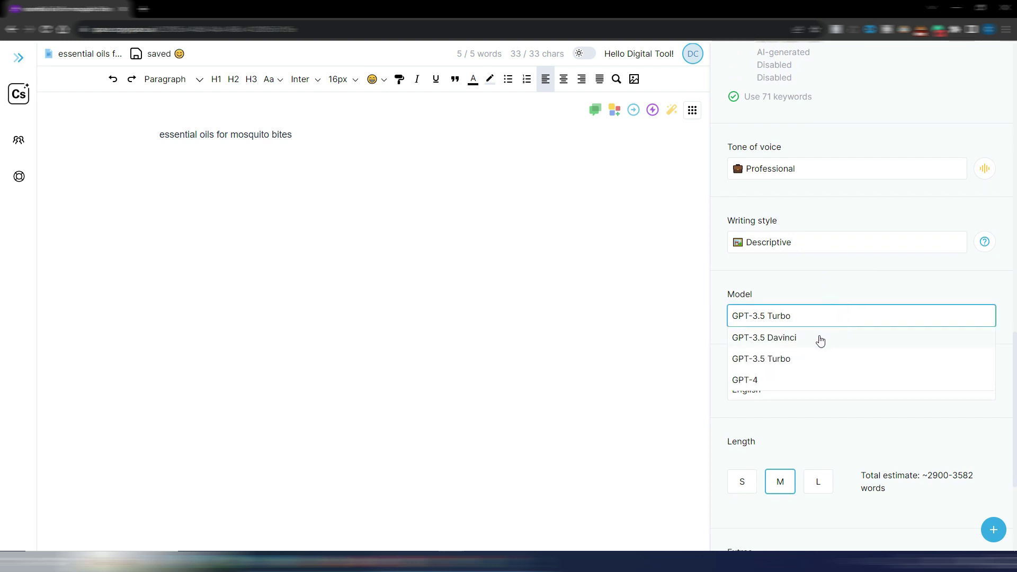
pyautogui.click(803, 285)
pyautogui.scroll(-2, 819, 393)
pyautogui.scroll(-3, 839, 347)
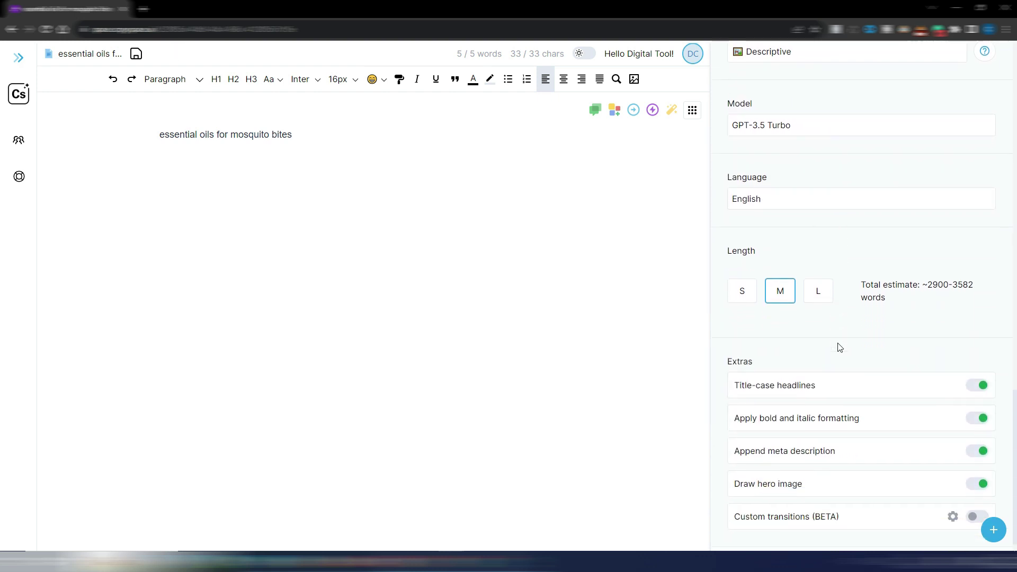
pyautogui.scroll(-1, 839, 347)
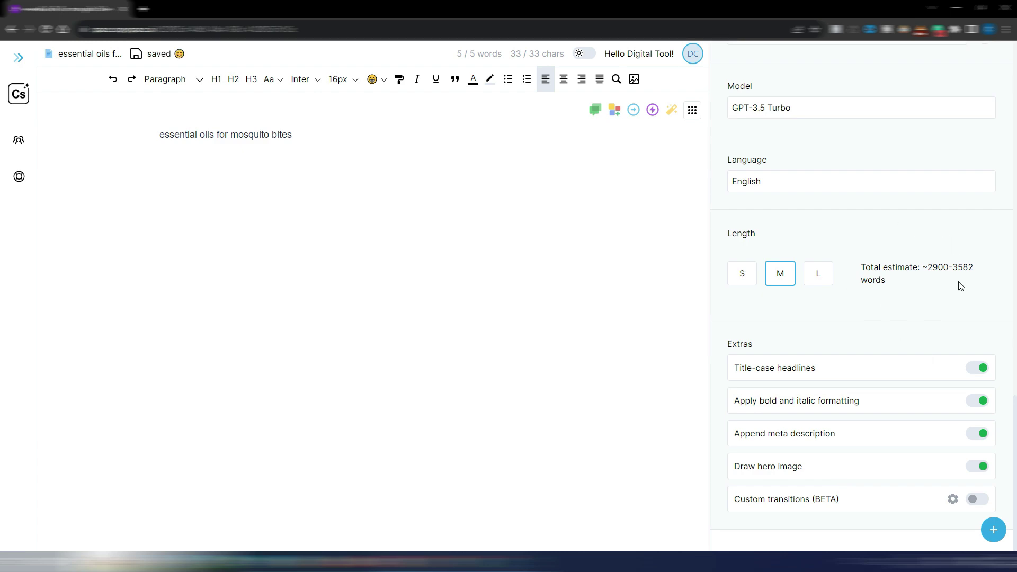
pyautogui.scroll(2, 917, 294)
pyautogui.scroll(2, 918, 294)
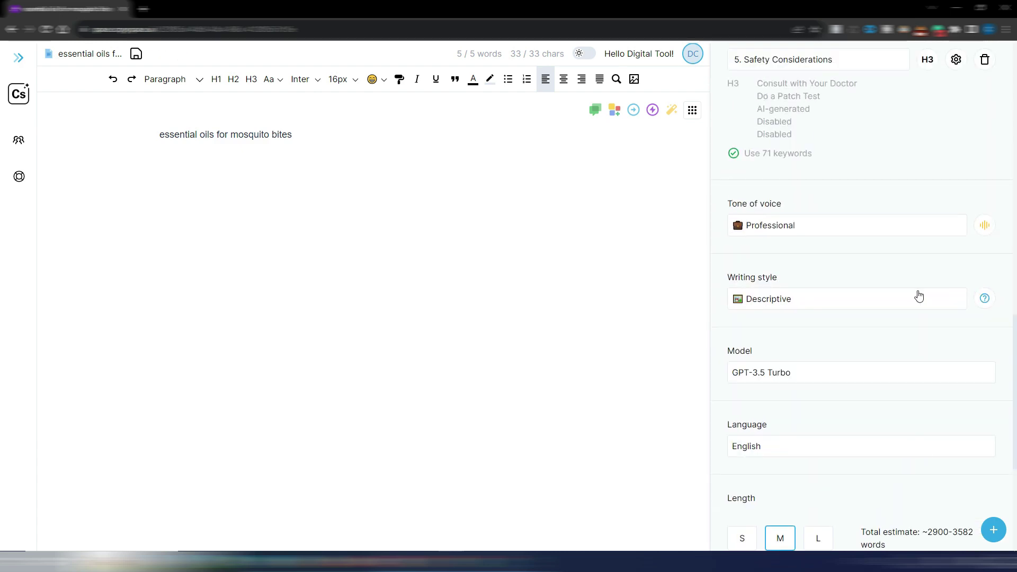
pyautogui.scroll(4, 917, 294)
pyautogui.scroll(3, 919, 299)
pyautogui.scroll(5, 919, 300)
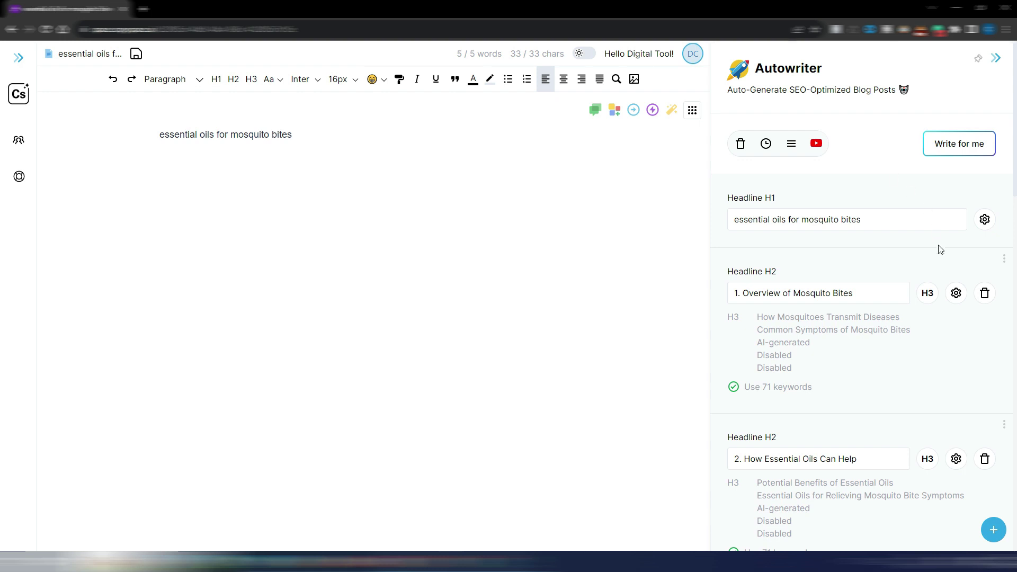
# Review the first section's keywords, then close the Autowriter dialog
pyautogui.click(956, 293)
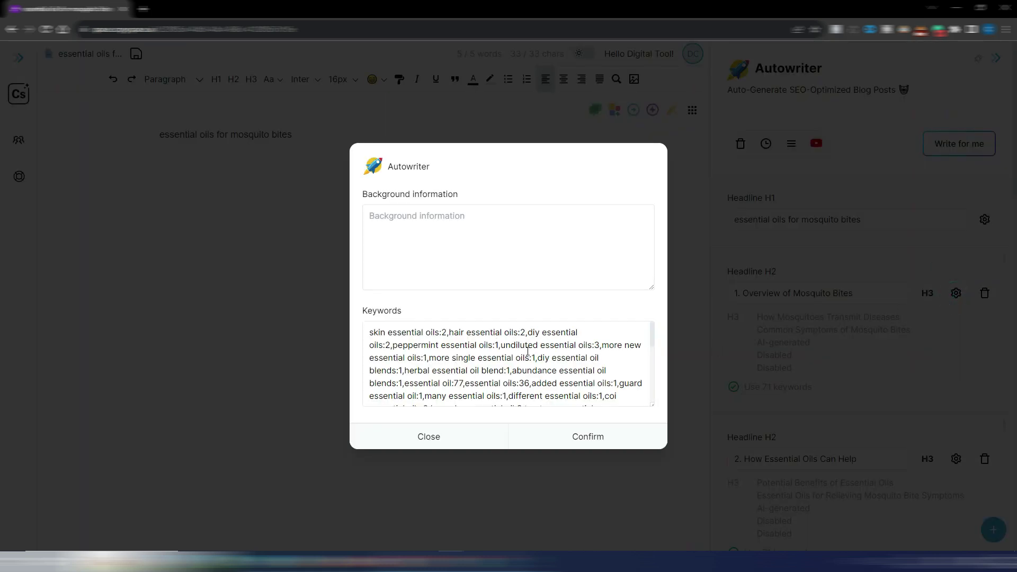
pyautogui.scroll(-5, 535, 380)
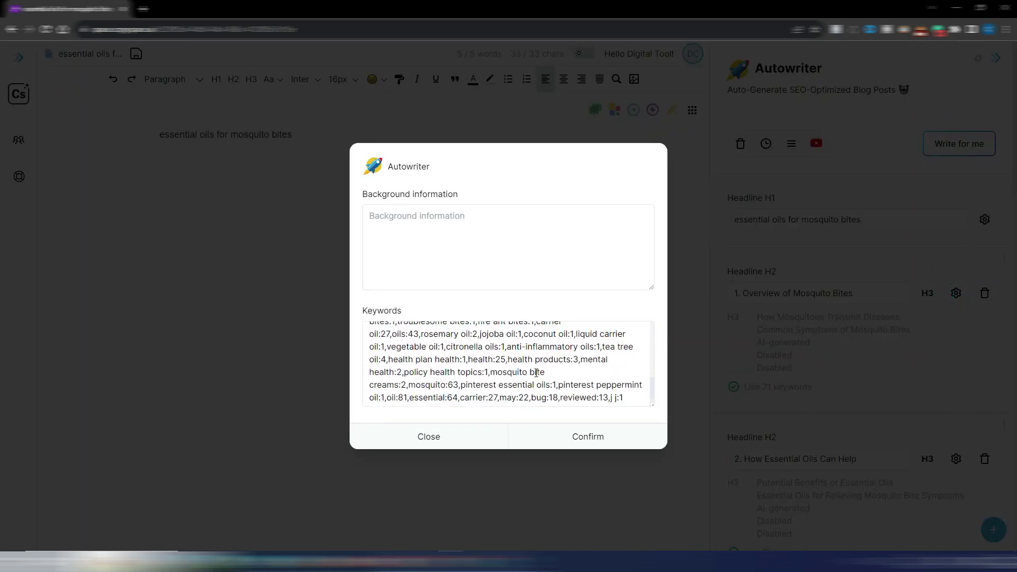
pyautogui.scroll(1, 536, 377)
pyautogui.scroll(5, 536, 371)
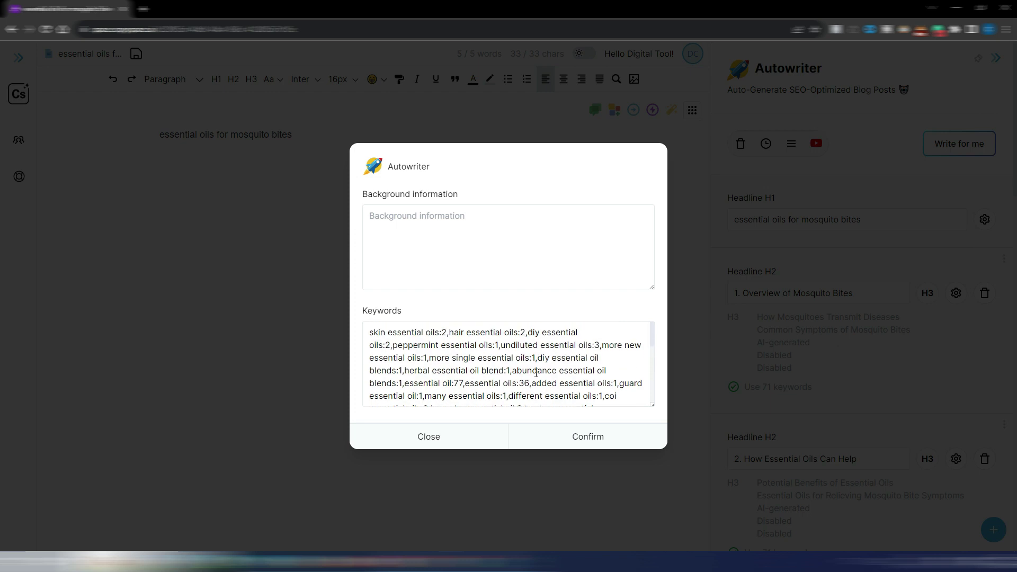
pyautogui.click(457, 442)
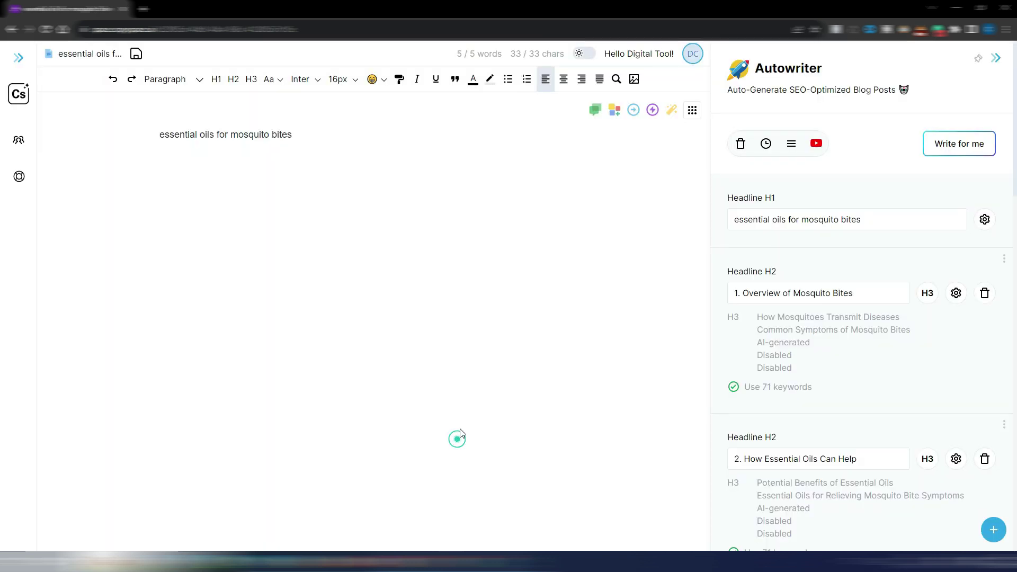
# Generate the 'Essential Oils for Mosquito Bites' article and scroll through it, checking a repeated heading
pyautogui.click(955, 150)
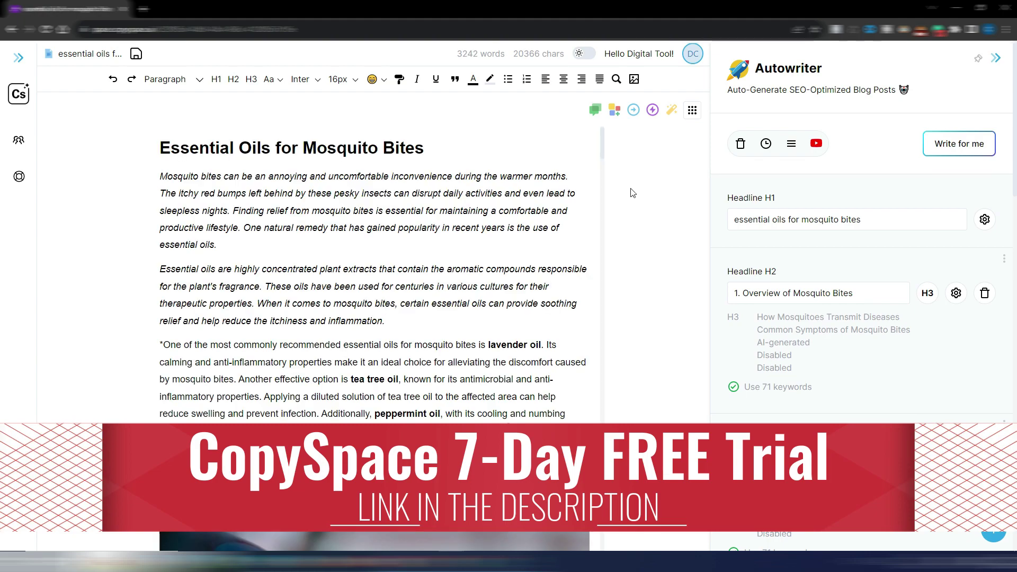
pyautogui.moveTo(603, 146); pyautogui.dragTo(601, 548)
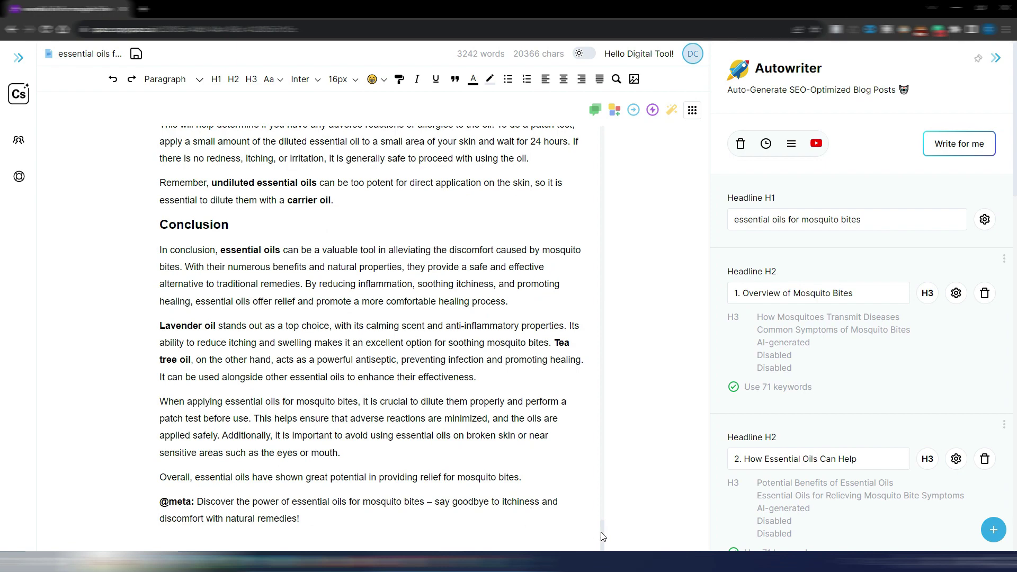
pyautogui.moveTo(602, 537); pyautogui.dragTo(602, 135)
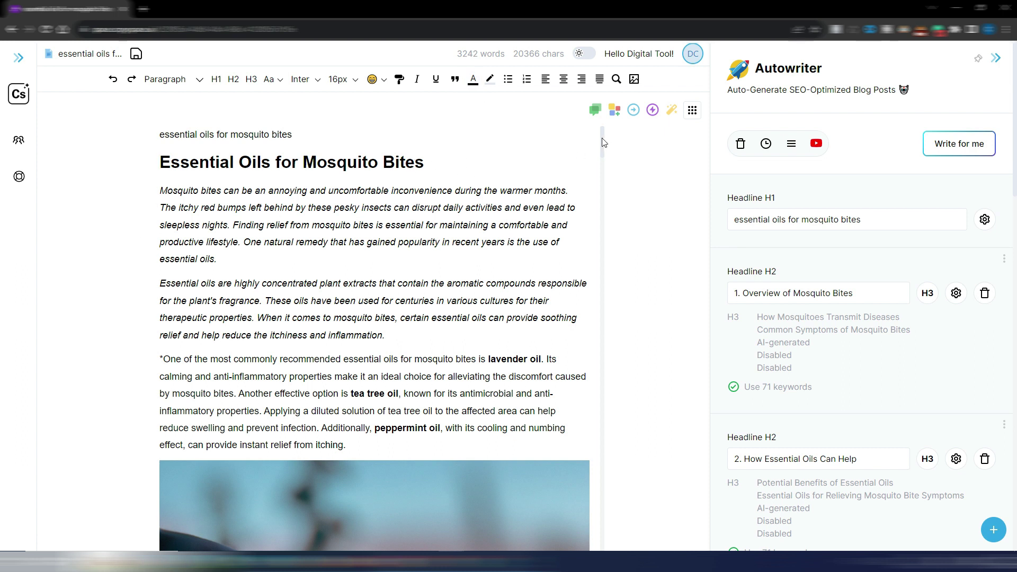
pyautogui.moveTo(603, 141); pyautogui.dragTo(600, 170)
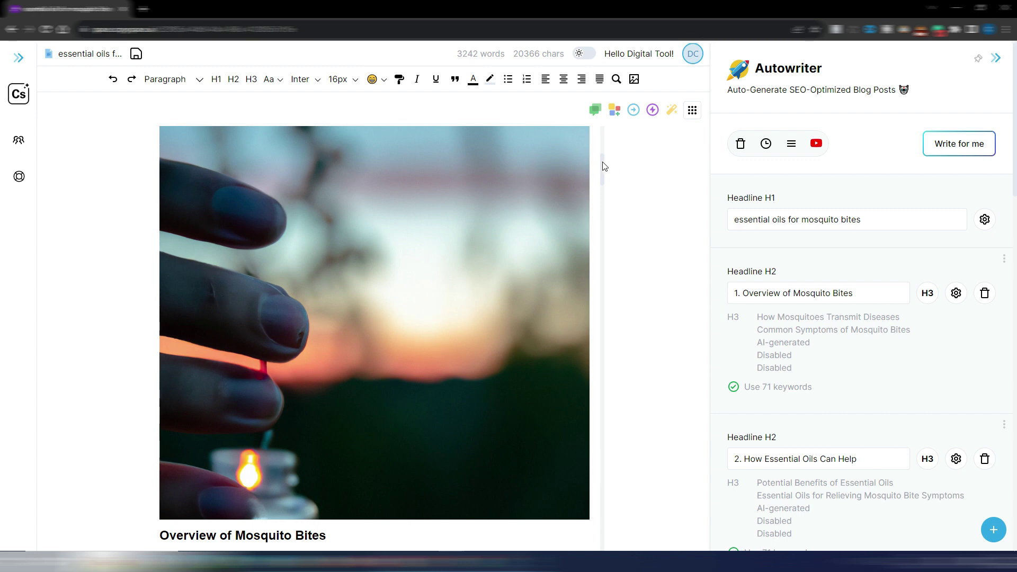
pyautogui.moveTo(603, 166); pyautogui.dragTo(607, 281)
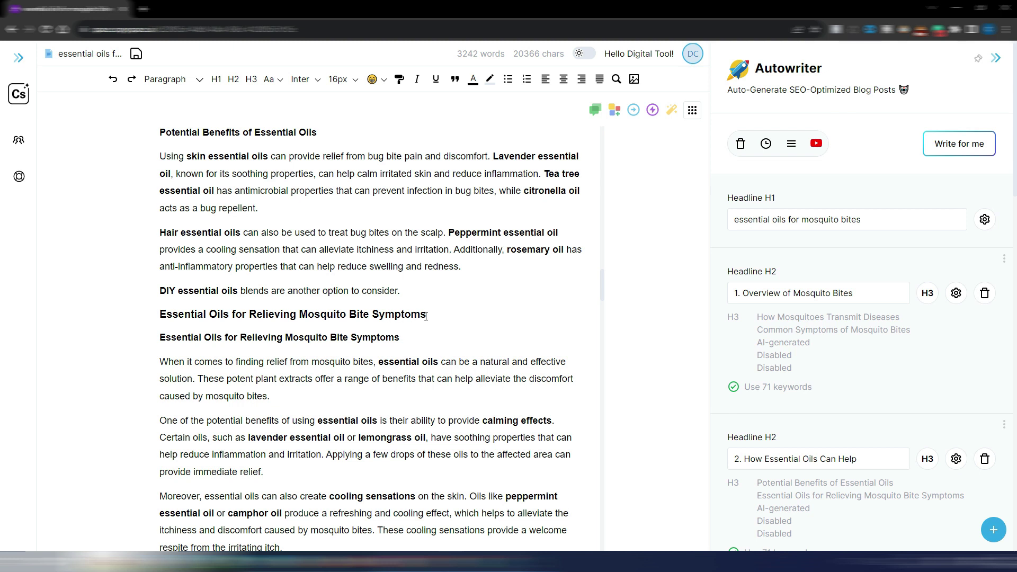
pyautogui.moveTo(413, 339)
pyautogui.mouseDown()
pyautogui.moveTo(261, 359)
pyautogui.moveTo(160, 337)
pyautogui.mouseUp()
pyautogui.click(497, 340)
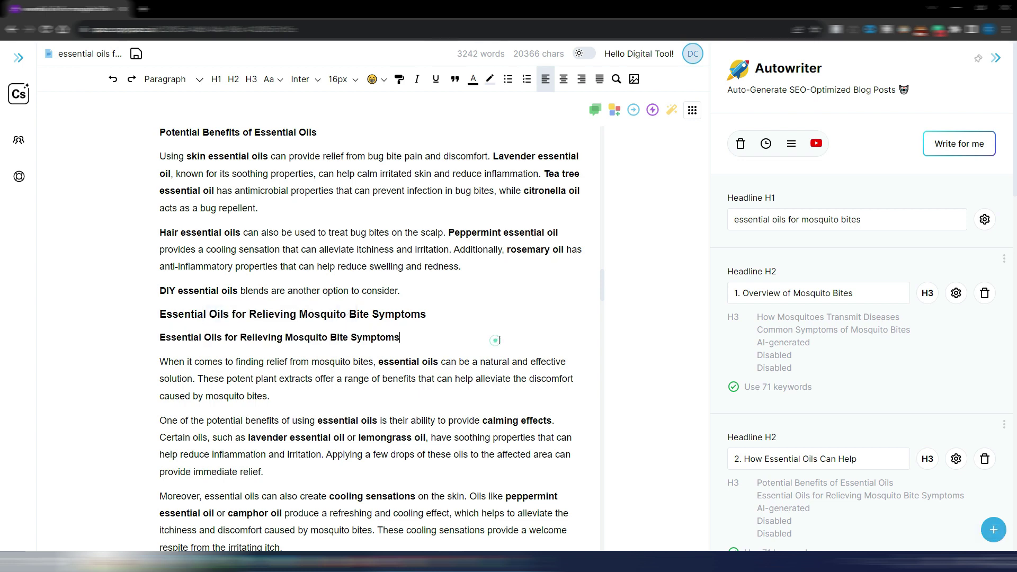
pyautogui.moveTo(603, 284); pyautogui.dragTo(606, 389)
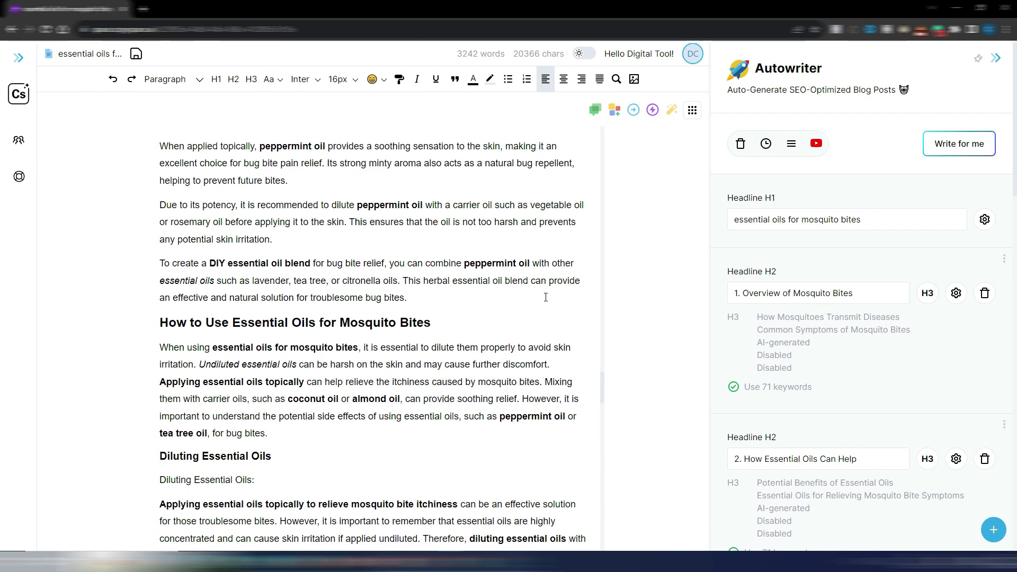
pyautogui.scroll(-2, 502, 215)
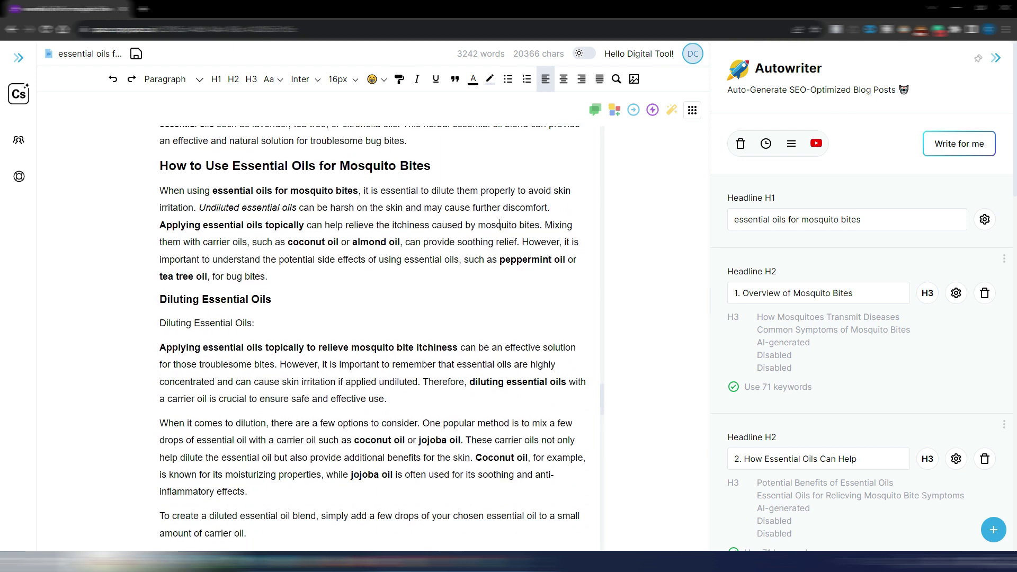
pyautogui.scroll(-1, 499, 225)
pyautogui.scroll(-1, 499, 224)
pyautogui.scroll(-1, 499, 224)
pyautogui.scroll(-2, 499, 224)
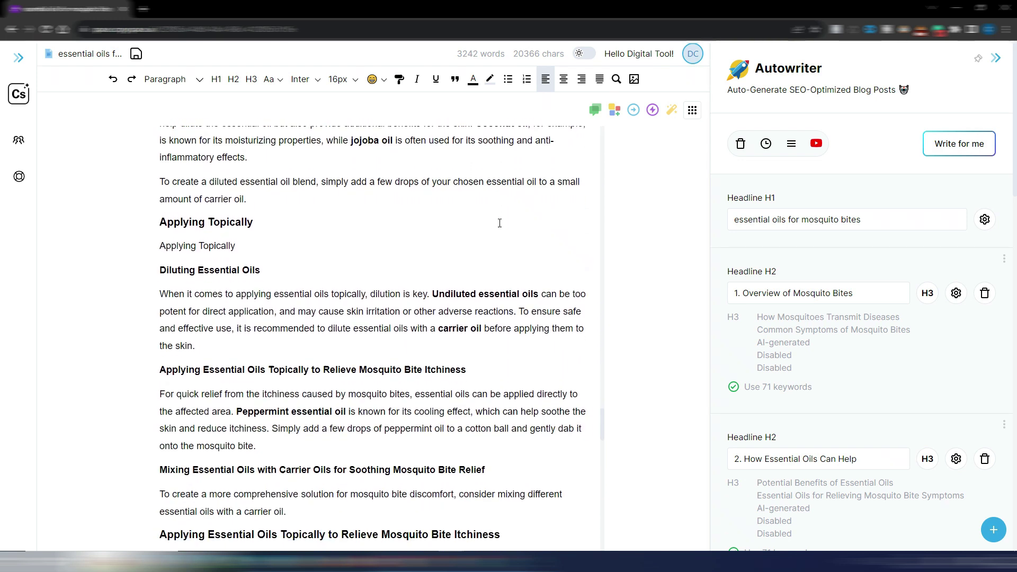
pyautogui.scroll(-1, 499, 225)
pyautogui.scroll(-1, 499, 224)
pyautogui.scroll(-2, 498, 224)
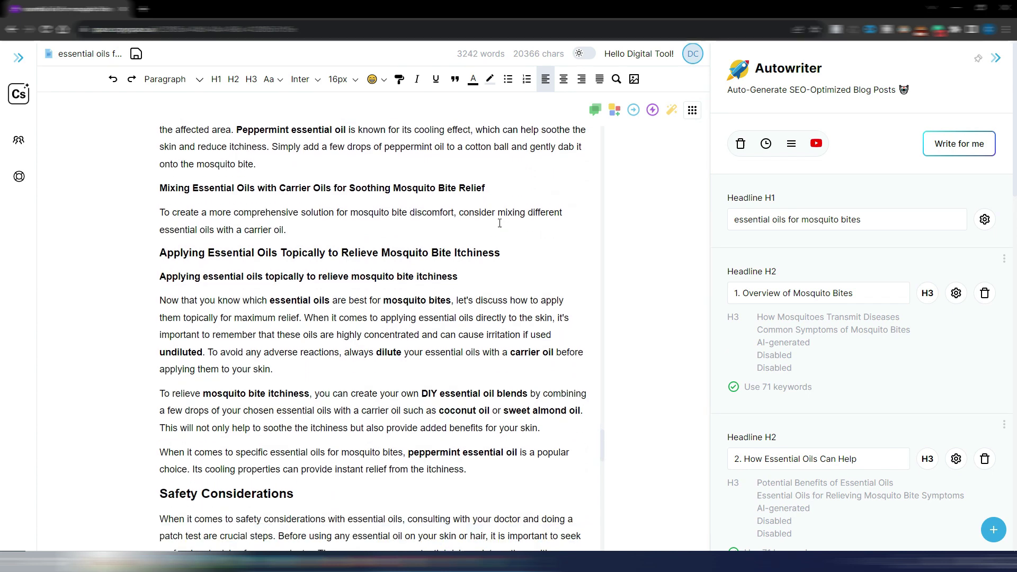
pyautogui.scroll(-1, 499, 223)
pyautogui.scroll(-1, 499, 224)
pyautogui.scroll(-2, 500, 223)
pyautogui.scroll(-2, 499, 223)
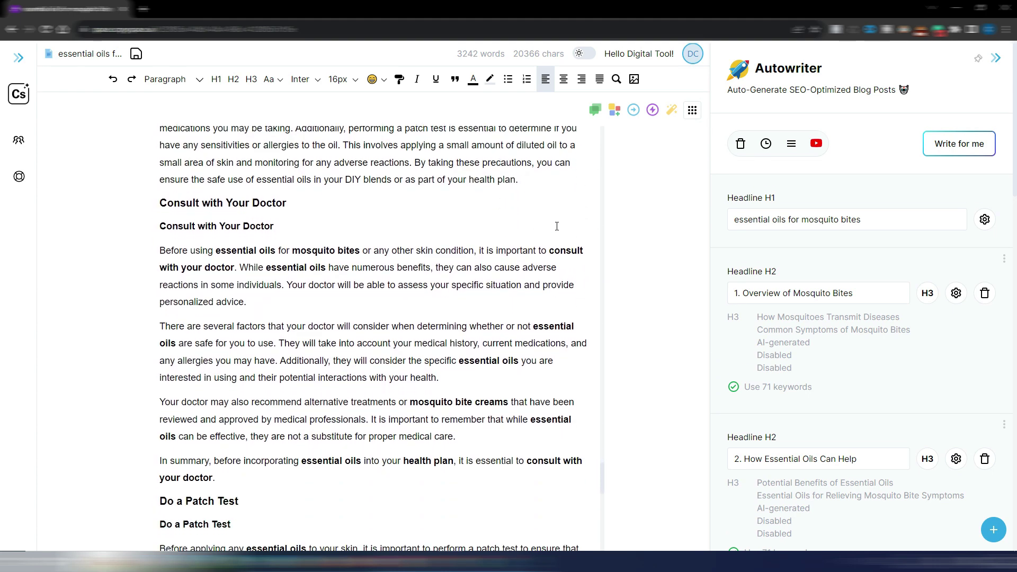
pyautogui.scroll(-1, 498, 224)
pyautogui.scroll(-1, 499, 223)
pyautogui.scroll(-3, 551, 227)
pyautogui.scroll(-2, 551, 228)
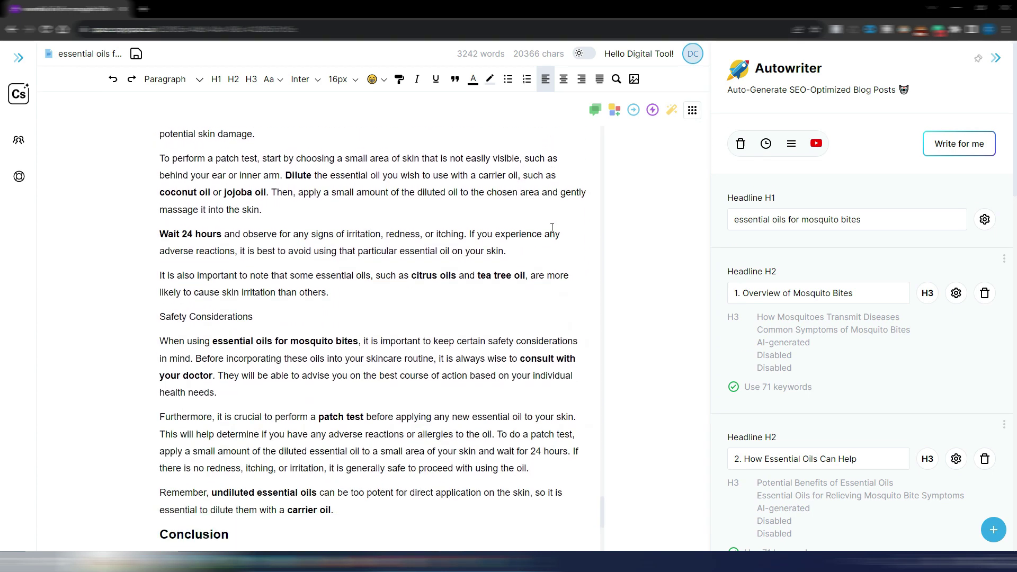
pyautogui.scroll(-3, 556, 230)
pyautogui.scroll(-2, 573, 251)
pyautogui.scroll(-1, 573, 252)
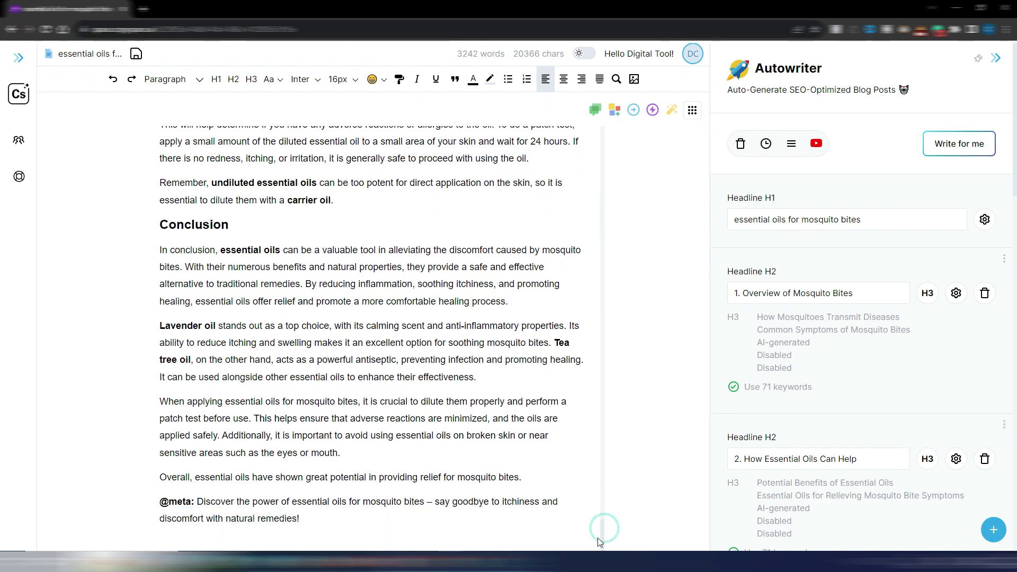
pyautogui.moveTo(606, 532)
pyautogui.mouseDown()
pyautogui.moveTo(618, 289)
pyautogui.moveTo(612, 130)
pyautogui.mouseUp()
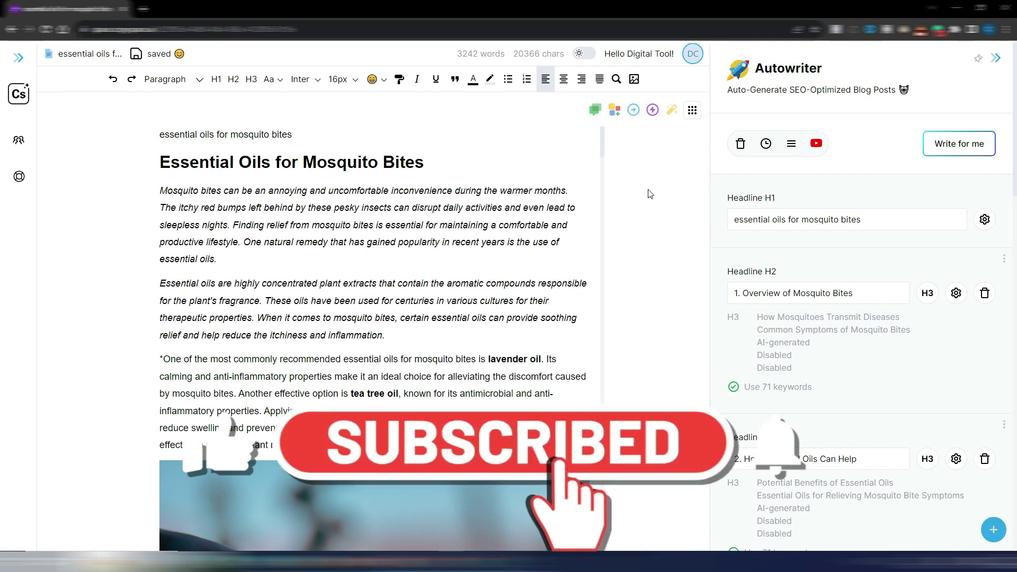
# Open the Optimize panel showing the 45/100 SEO score and usage counts
pyautogui.click(692, 110)
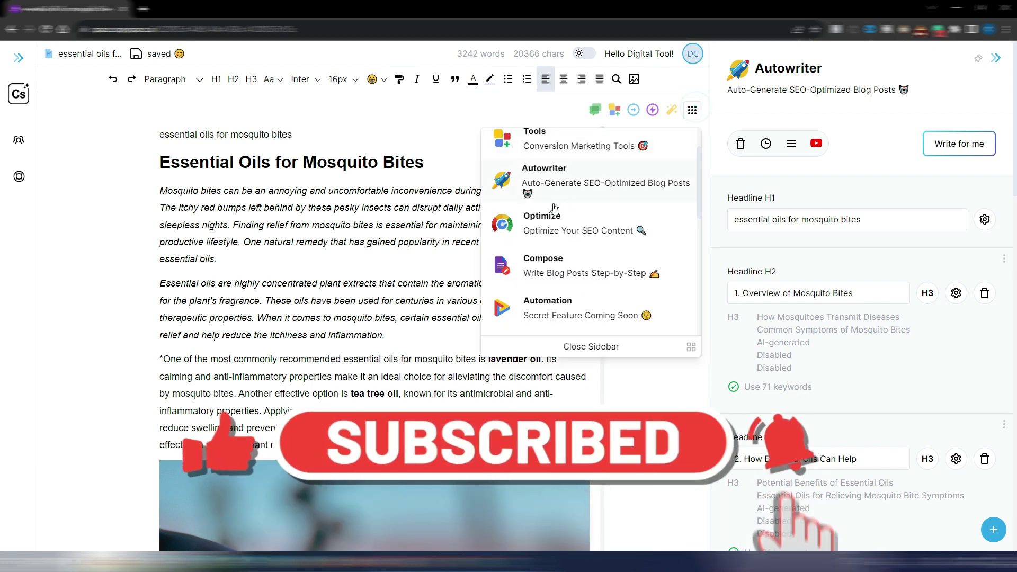
pyautogui.click(547, 222)
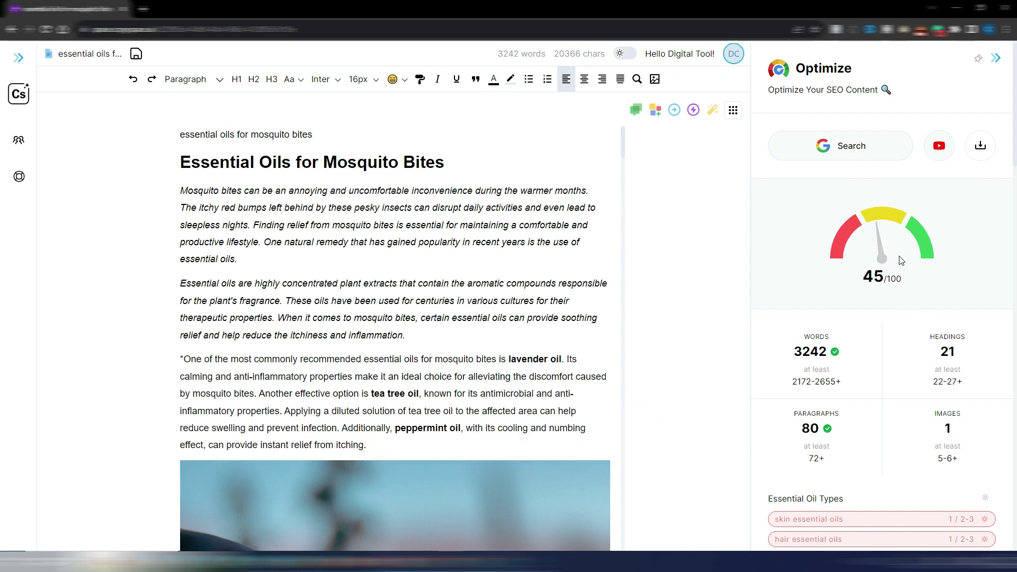
pyautogui.scroll(-2, 900, 261)
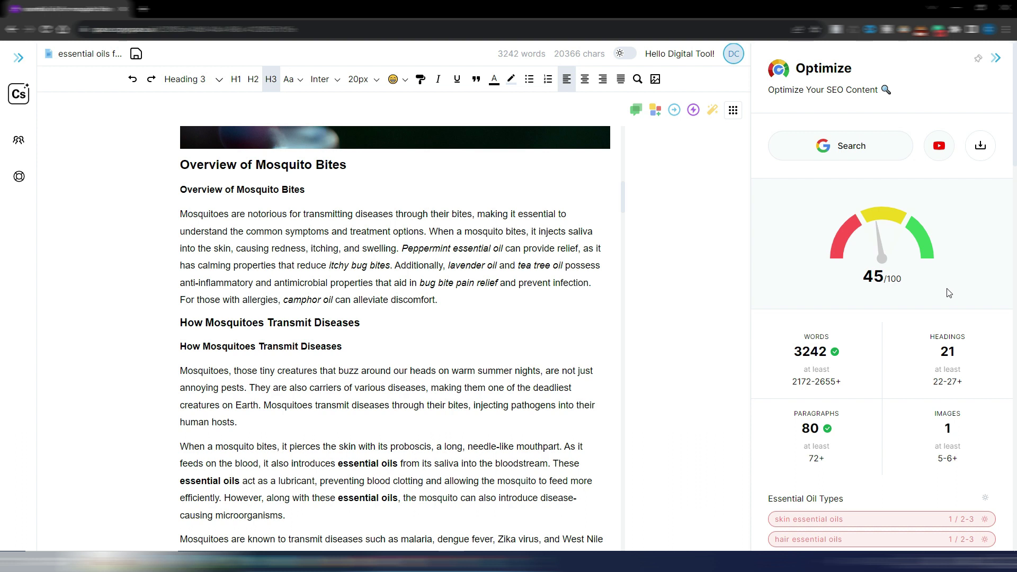
pyautogui.scroll(-2, 881, 278)
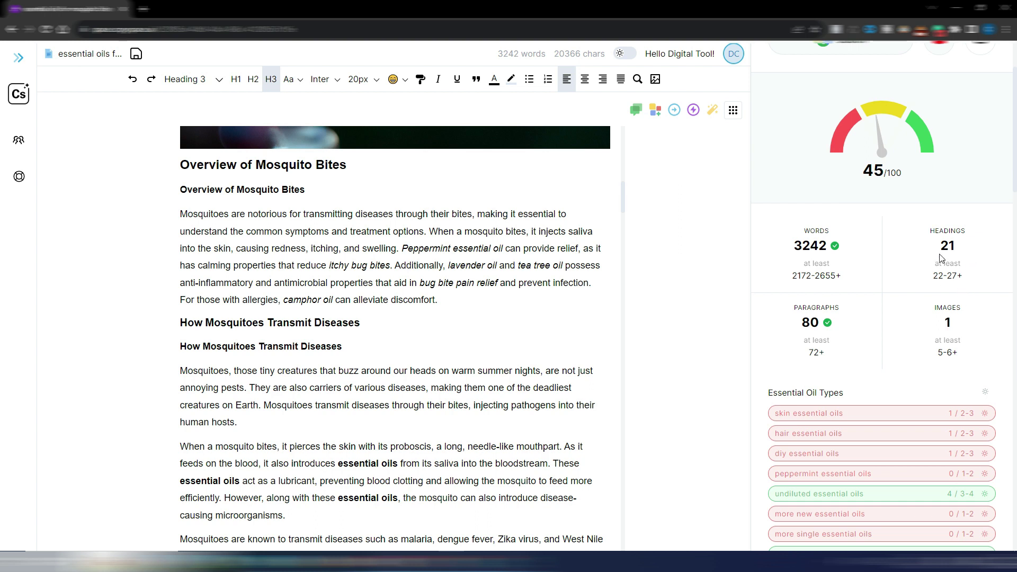
pyautogui.scroll(-1, 964, 342)
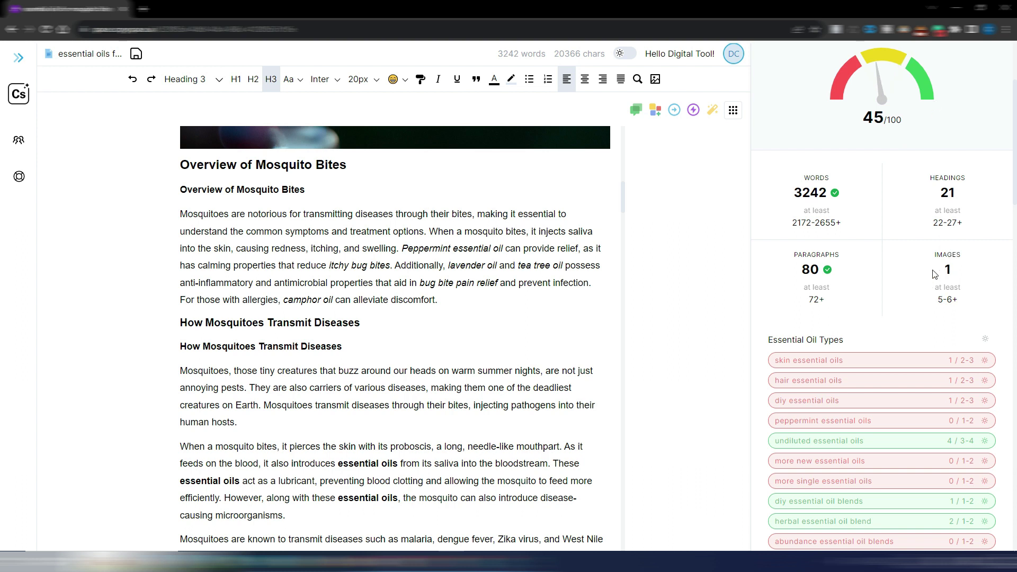
pyautogui.scroll(-5, 933, 274)
pyautogui.scroll(-5, 993, 171)
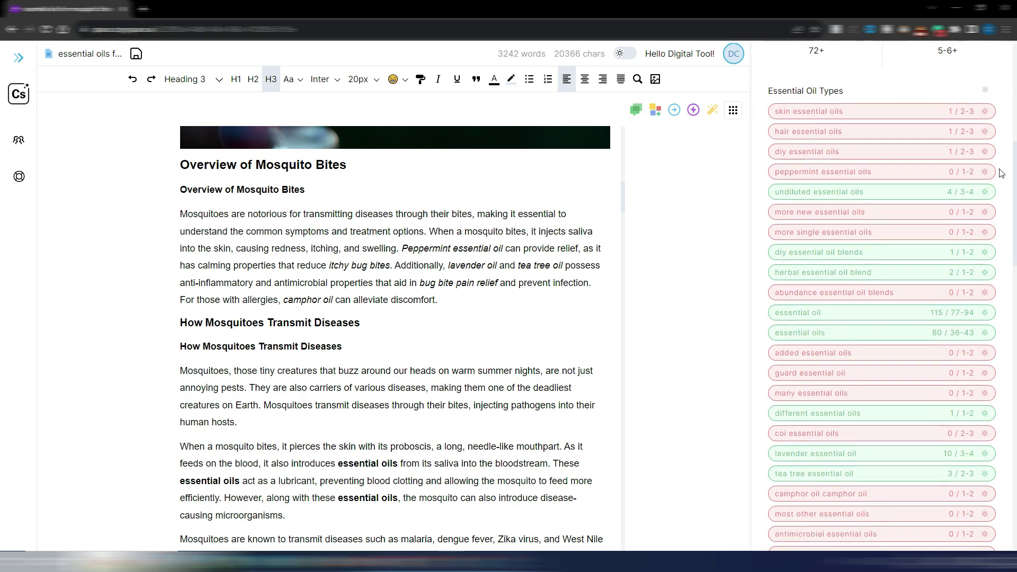
pyautogui.scroll(-3, 995, 239)
pyautogui.scroll(-5, 995, 239)
pyautogui.scroll(-5, 994, 243)
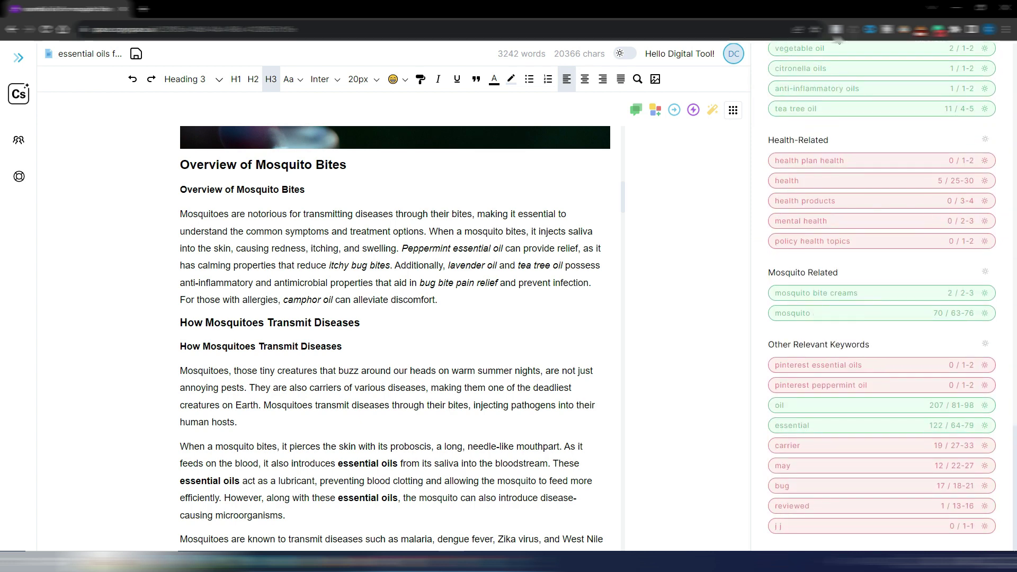
pyautogui.scroll(5, 885, 407)
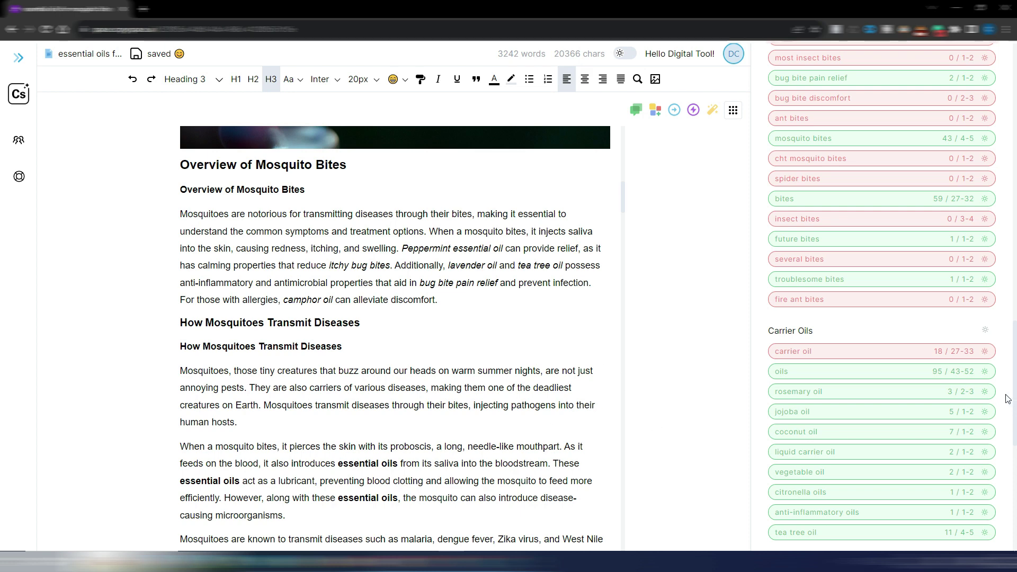
pyautogui.scroll(-2, 960, 405)
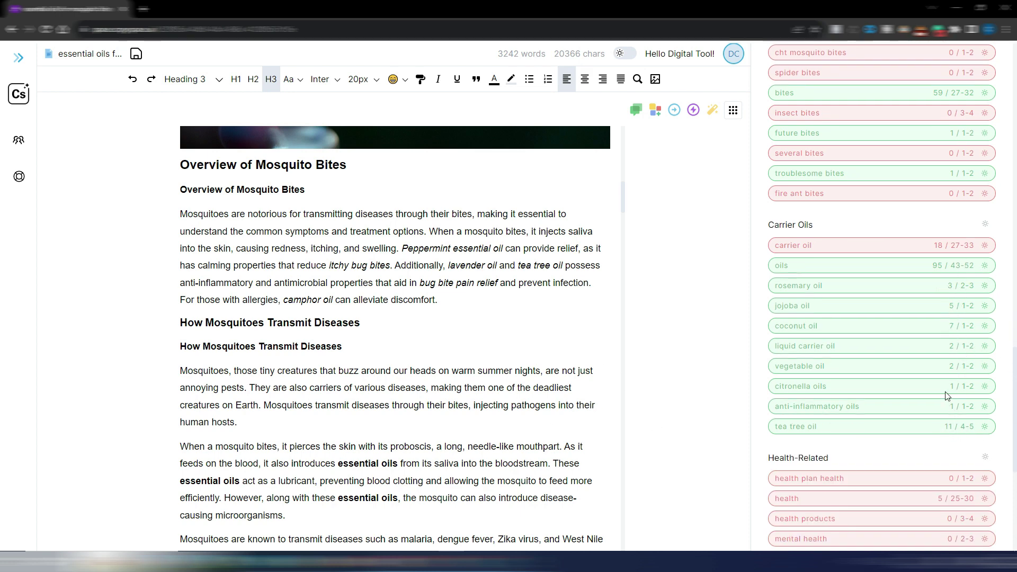
pyautogui.scroll(-2, 945, 395)
pyautogui.scroll(-2, 914, 350)
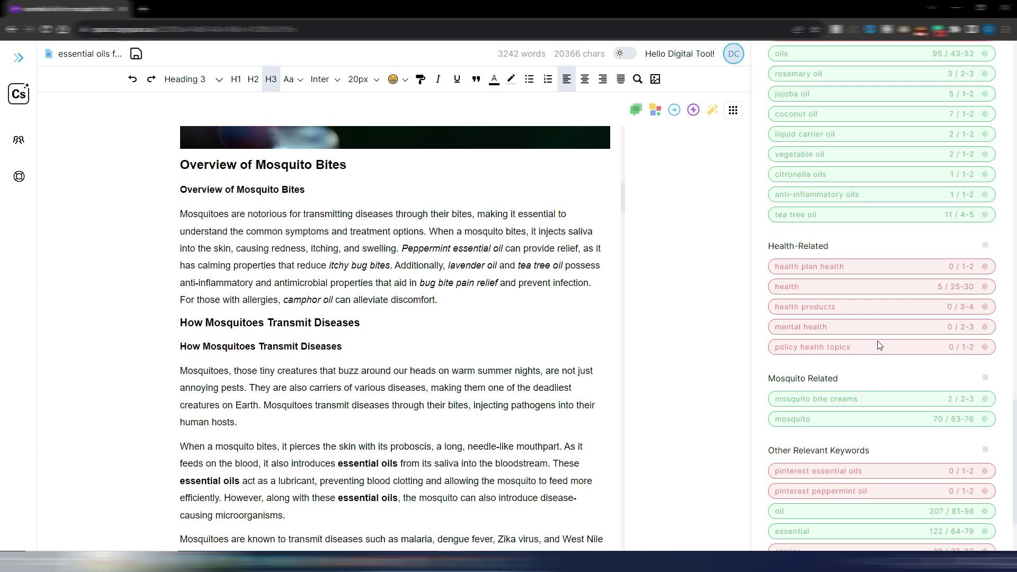
pyautogui.scroll(-3, 878, 346)
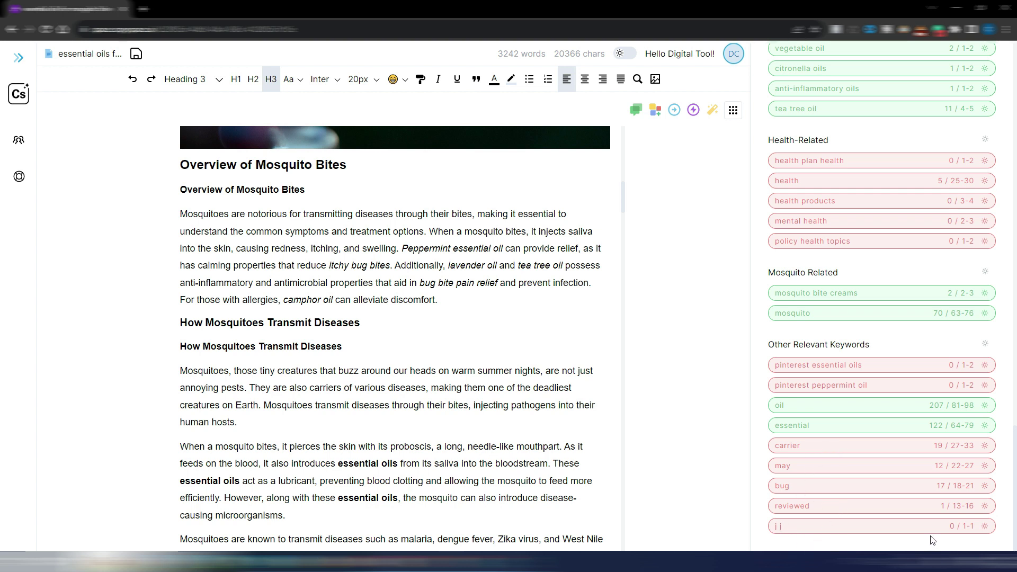
# Exclude the 'j j', 'reviewed', 'bug', 'may' and 'carrier' keywords from scoring
pyautogui.click(985, 526)
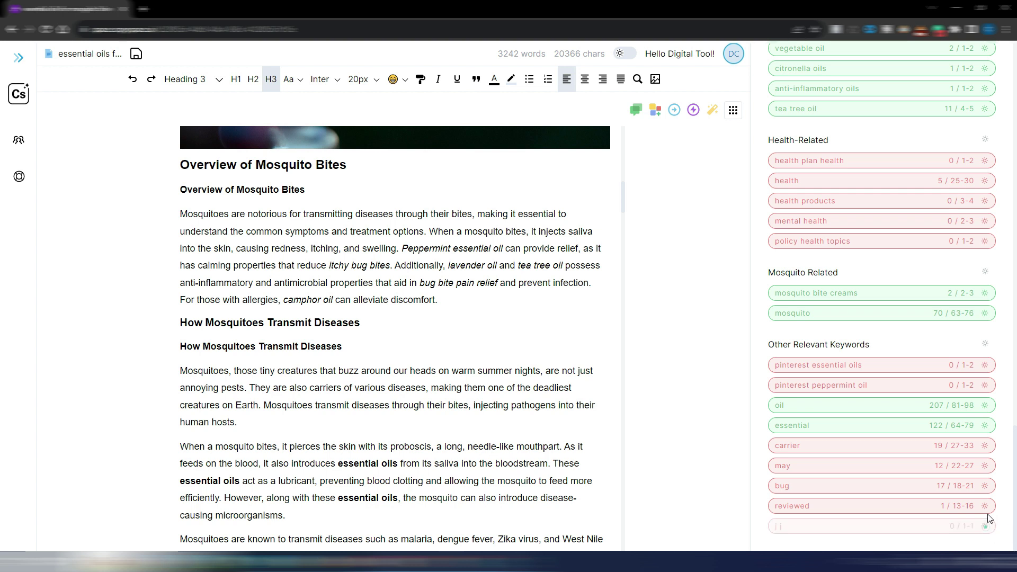
pyautogui.click(985, 506)
pyautogui.click(984, 486)
pyautogui.click(985, 466)
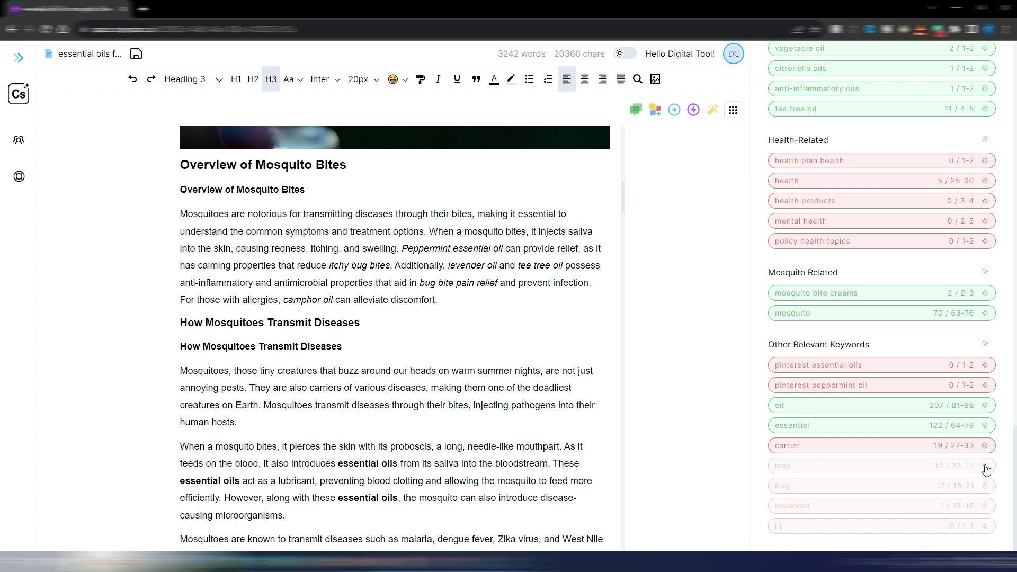
pyautogui.click(986, 447)
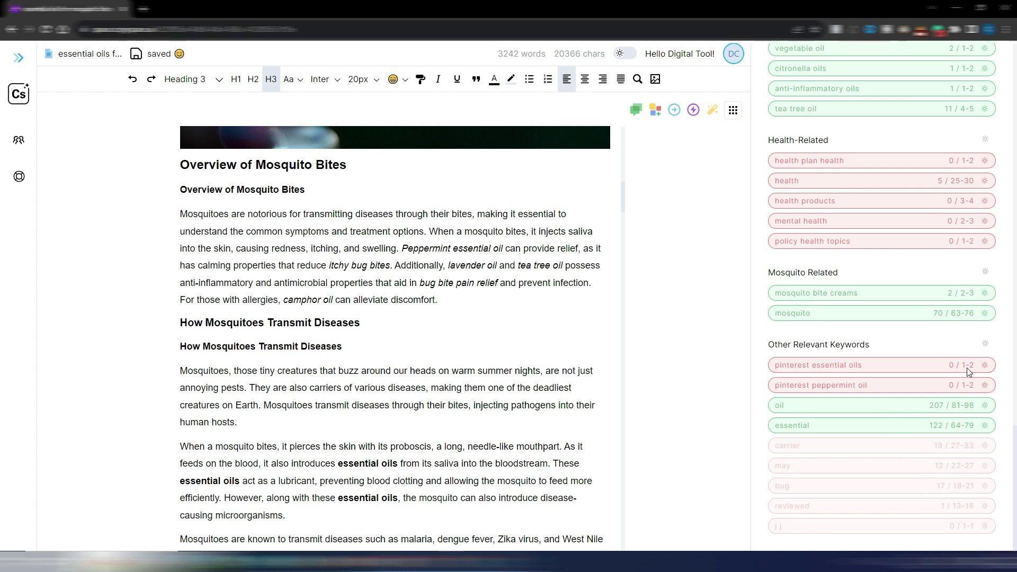
pyautogui.scroll(1, 960, 369)
pyautogui.scroll(2, 961, 368)
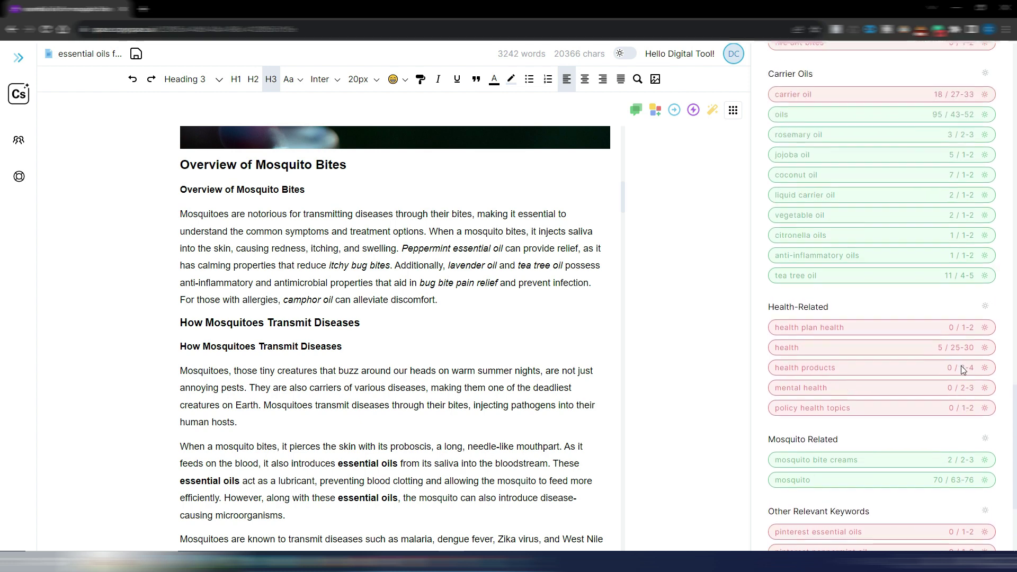
pyautogui.scroll(4, 961, 368)
pyautogui.scroll(1, 960, 369)
pyautogui.scroll(3, 960, 366)
pyautogui.scroll(2, 961, 366)
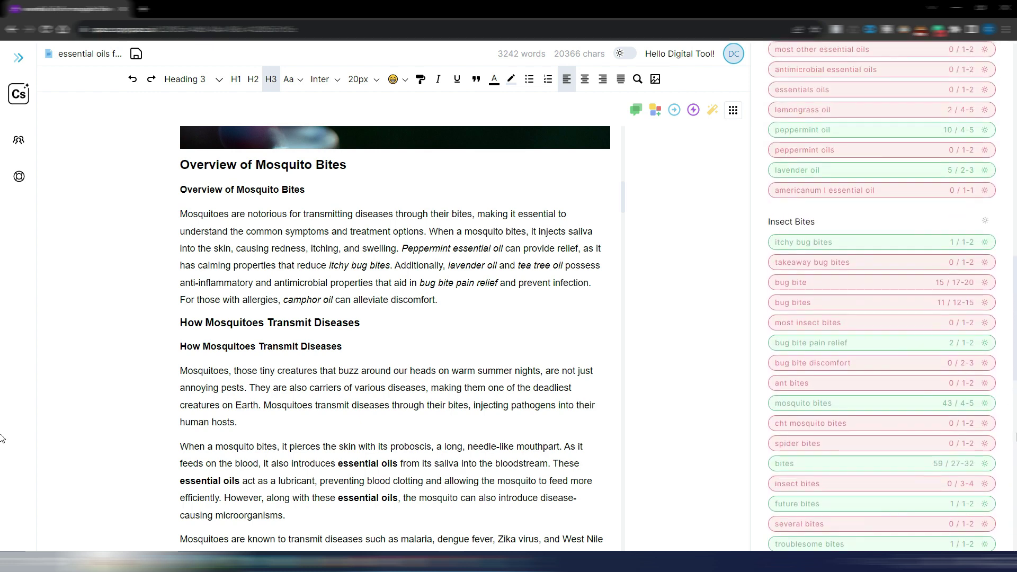
pyautogui.scroll(2, 1010, 417)
pyautogui.scroll(3, 1007, 381)
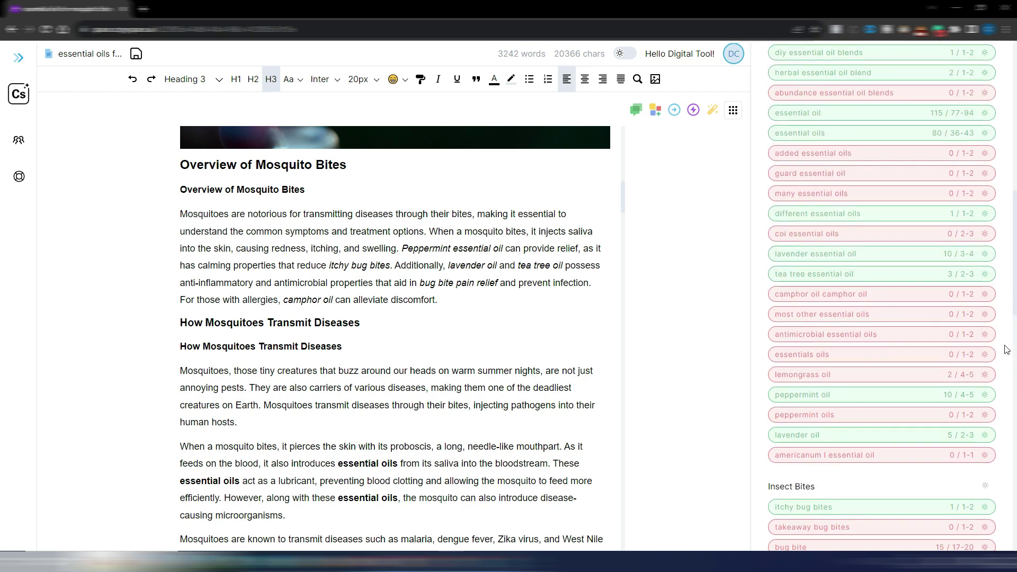
pyautogui.scroll(5, 1008, 342)
pyautogui.scroll(3, 1005, 338)
pyautogui.scroll(1, 1005, 338)
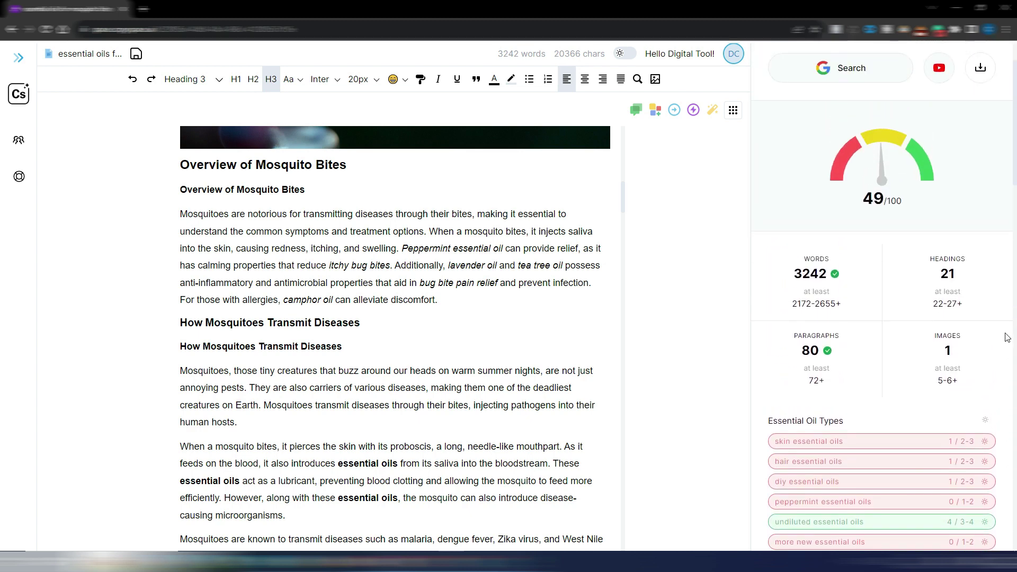
pyautogui.scroll(1, 1005, 337)
pyautogui.scroll(-2, 992, 368)
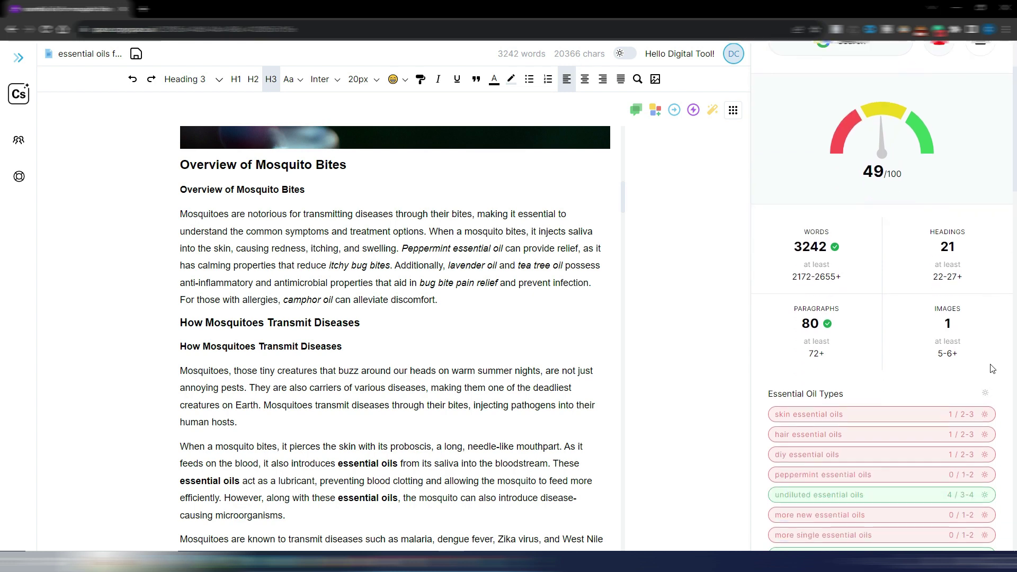
pyautogui.scroll(-5, 993, 369)
pyautogui.scroll(-5, 992, 360)
pyautogui.scroll(-5, 993, 357)
pyautogui.scroll(-2, 992, 357)
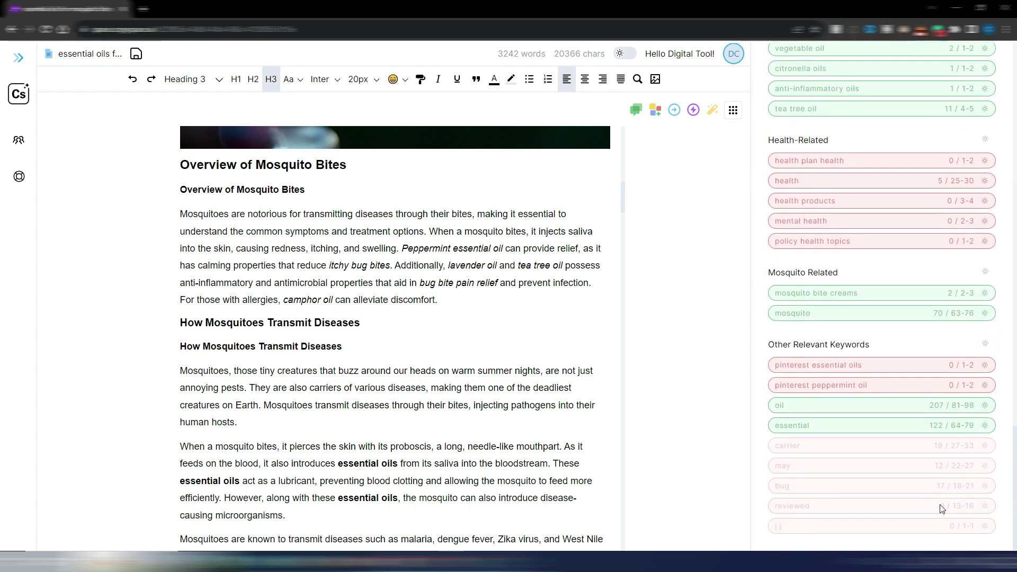
pyautogui.scroll(5, 933, 463)
pyautogui.scroll(3, 931, 415)
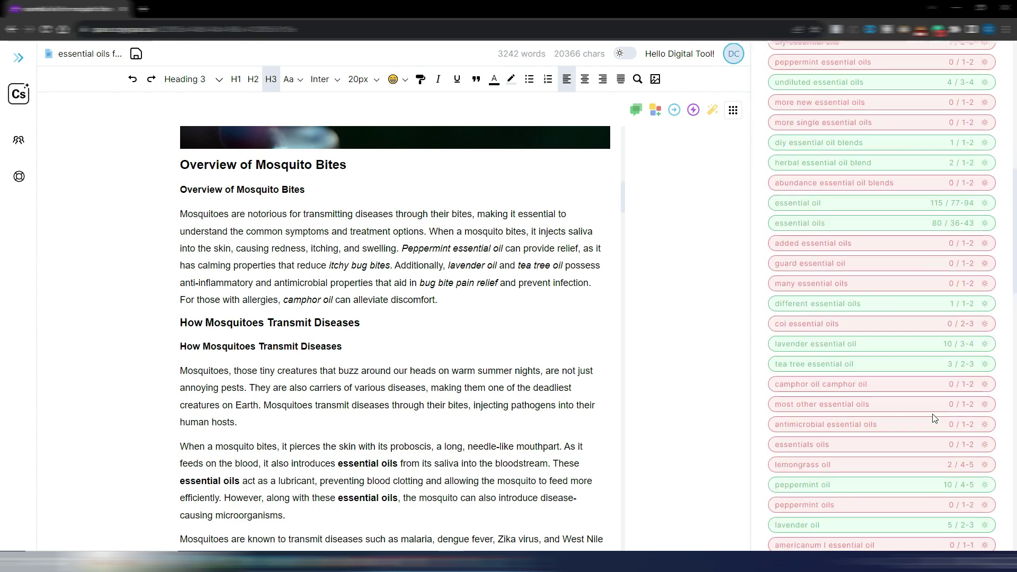
pyautogui.scroll(10, 933, 418)
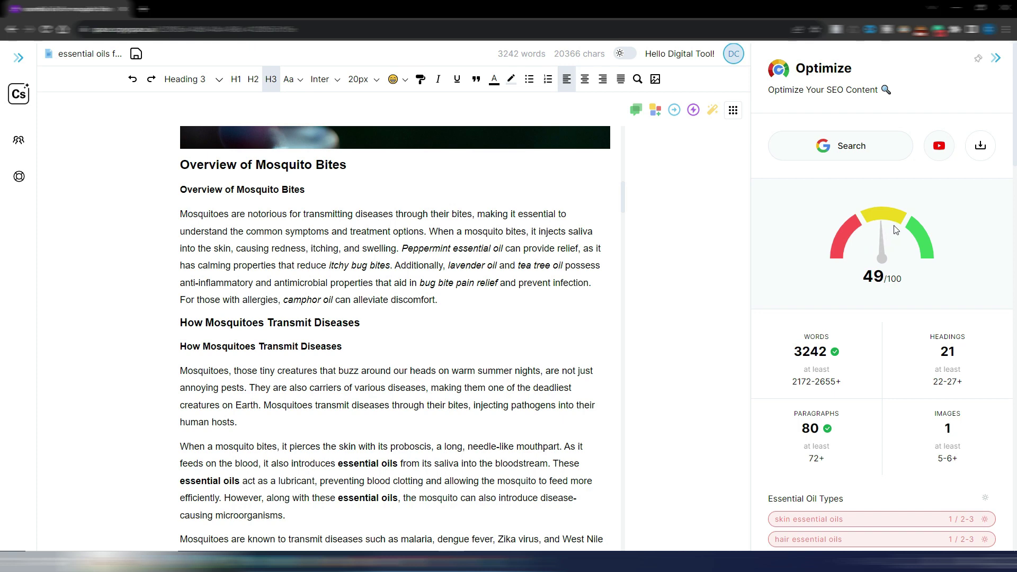
pyautogui.scroll(-5, 942, 315)
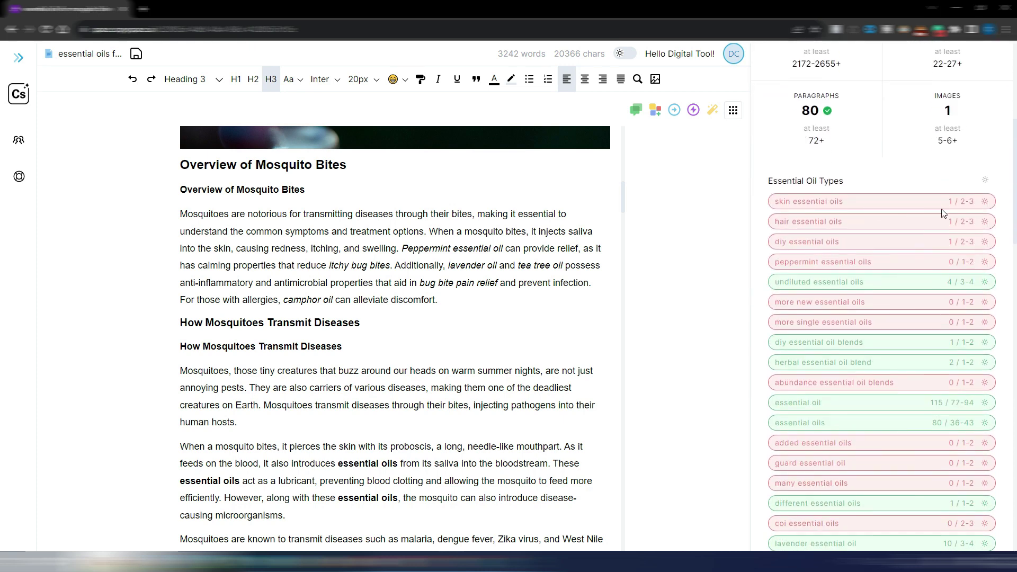
# Exclude peppermint essential oils, abundance essential oil blends, many essential oils and guard essential oil keywords
pyautogui.click(985, 261)
pyautogui.scroll(-2, 991, 310)
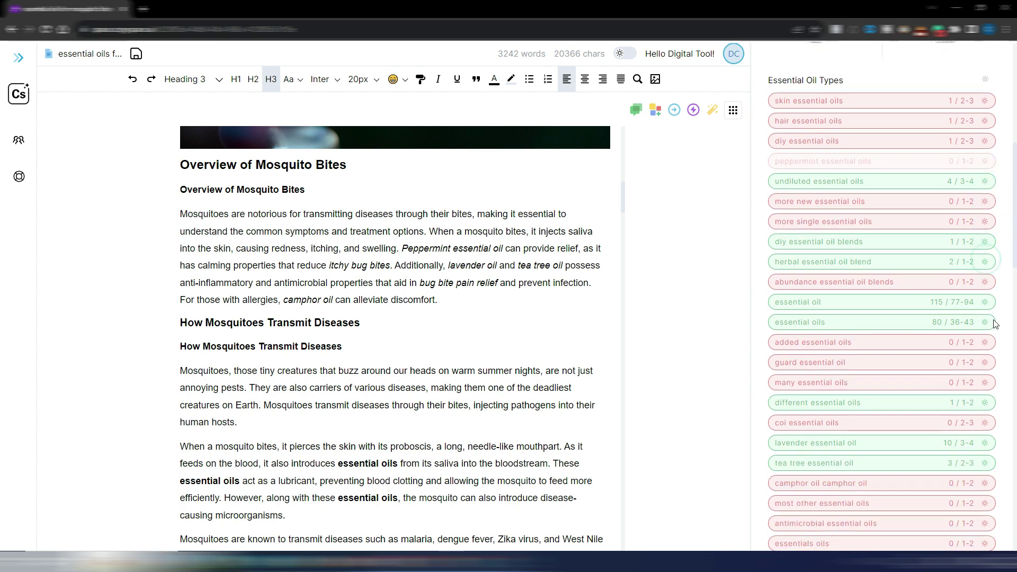
pyautogui.scroll(-1, 992, 318)
pyautogui.click(984, 226)
pyautogui.scroll(-2, 984, 229)
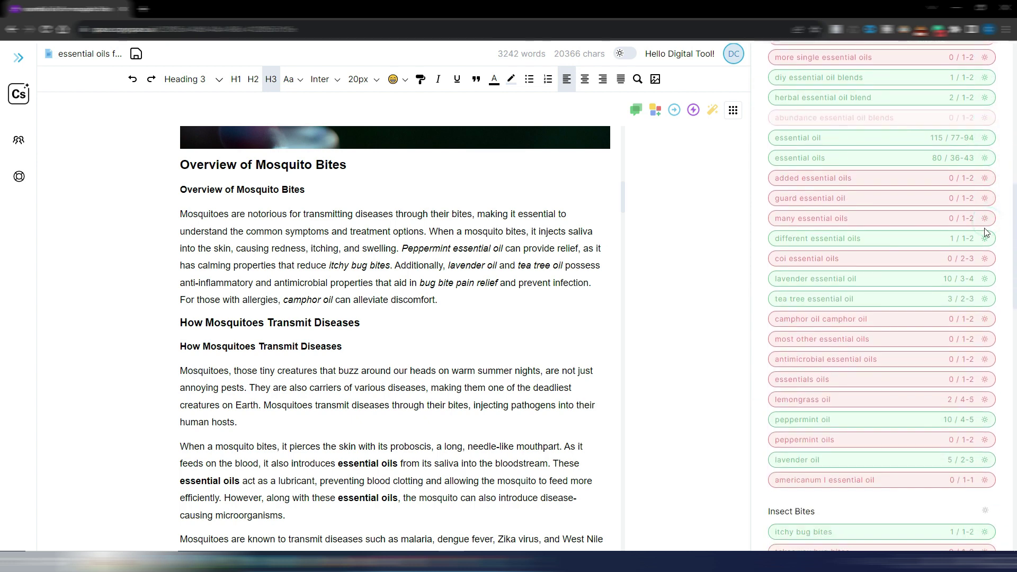
pyautogui.click(985, 218)
pyautogui.click(985, 198)
pyautogui.scroll(5, 993, 238)
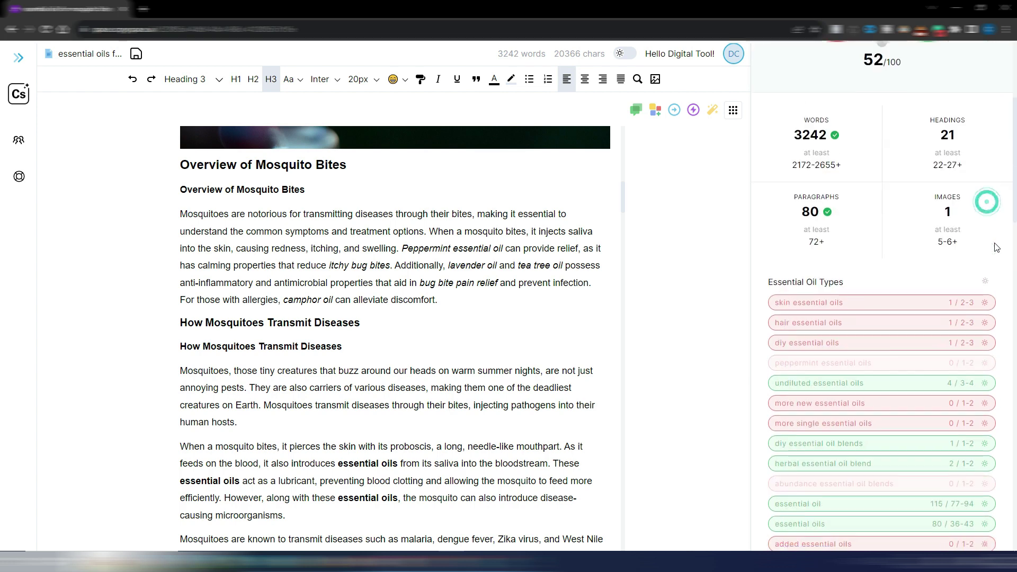
pyautogui.scroll(3, 994, 247)
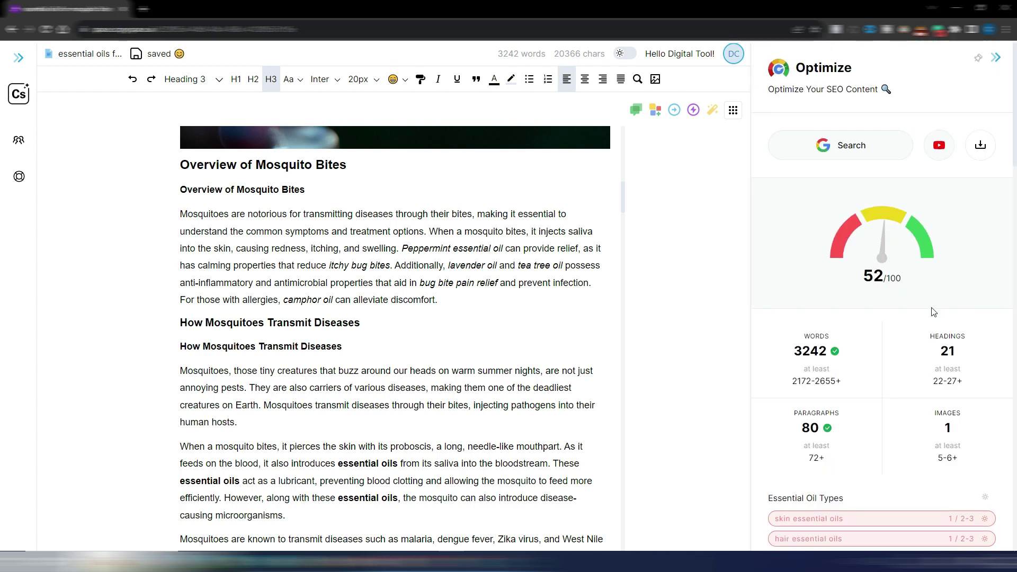
pyautogui.scroll(-5, 933, 294)
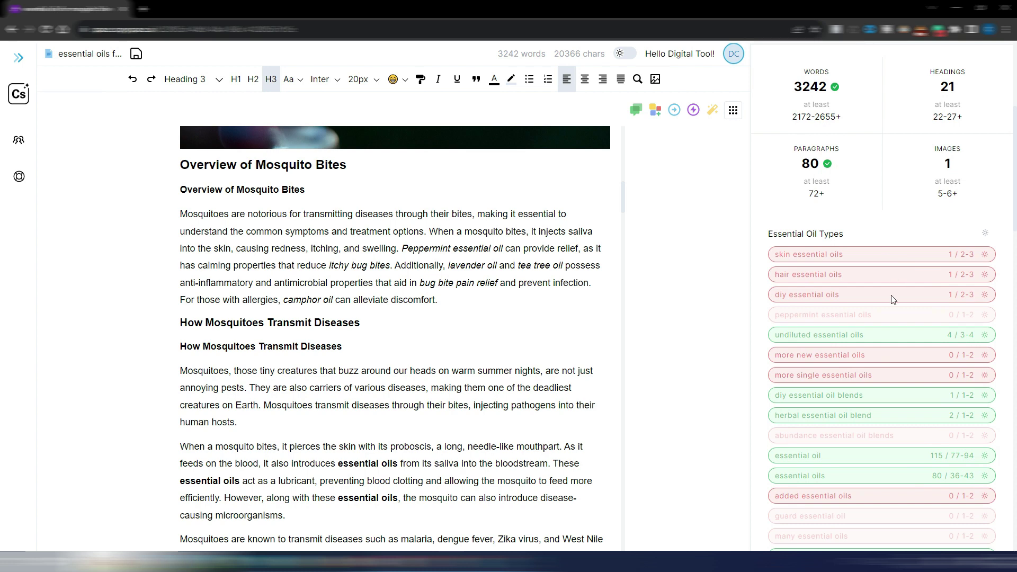
pyautogui.scroll(-1, 894, 461)
pyautogui.scroll(-2, 887, 431)
pyautogui.scroll(-1, 887, 431)
pyautogui.scroll(5, 888, 432)
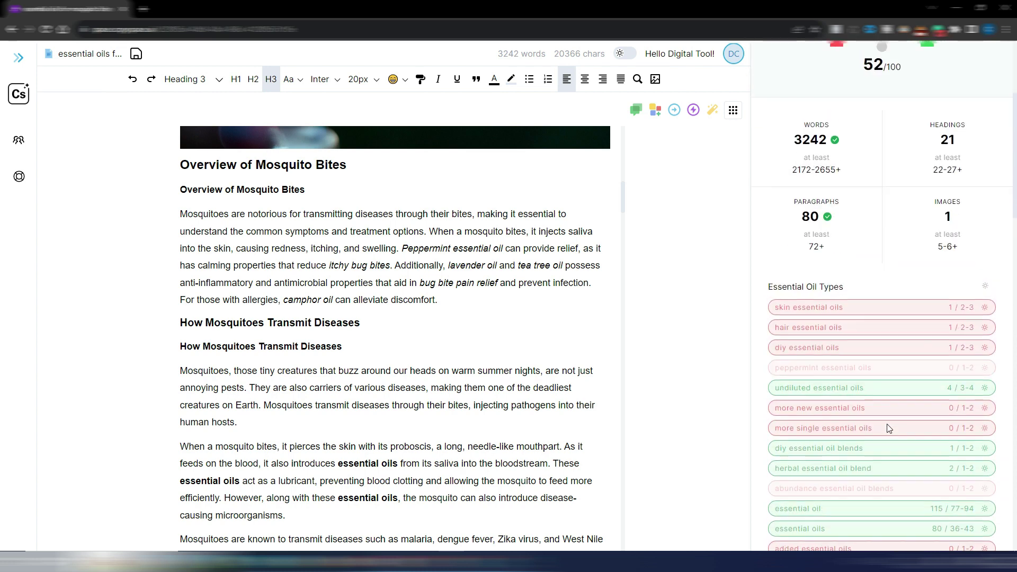
pyautogui.scroll(5, 887, 429)
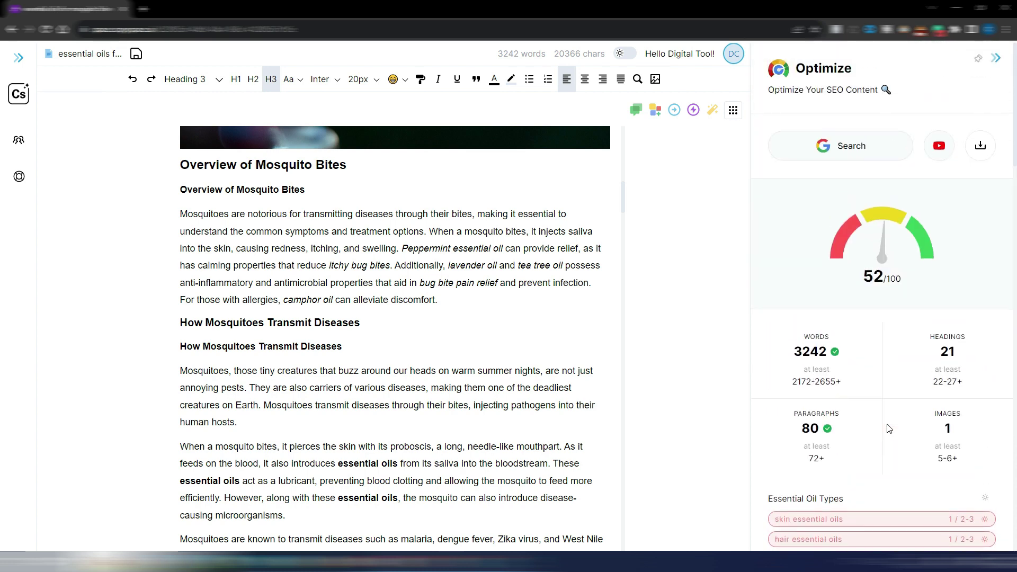
# Copy the active keywords to the clipboard and review the competitor search results
pyautogui.click(979, 145)
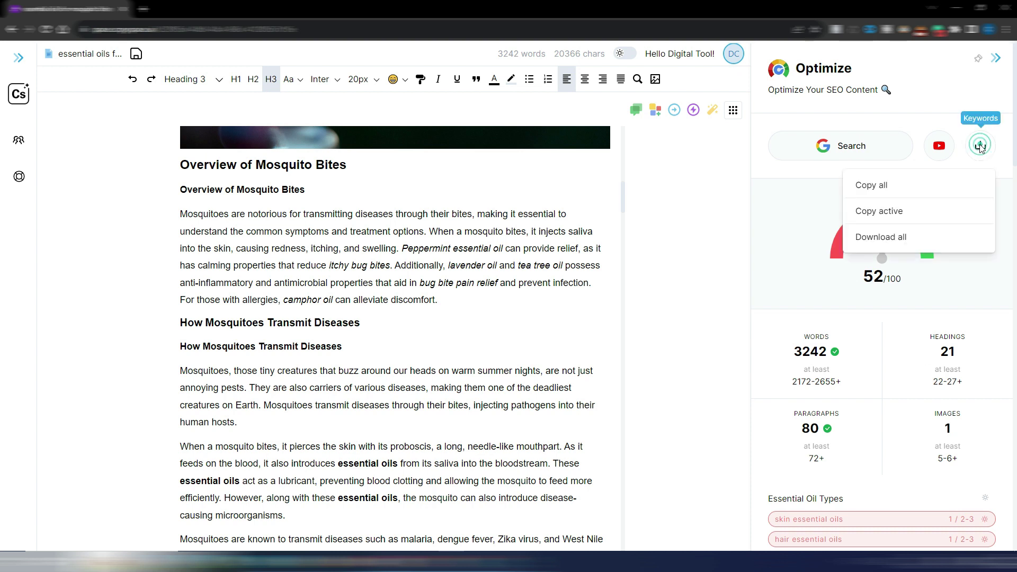
pyautogui.click(907, 214)
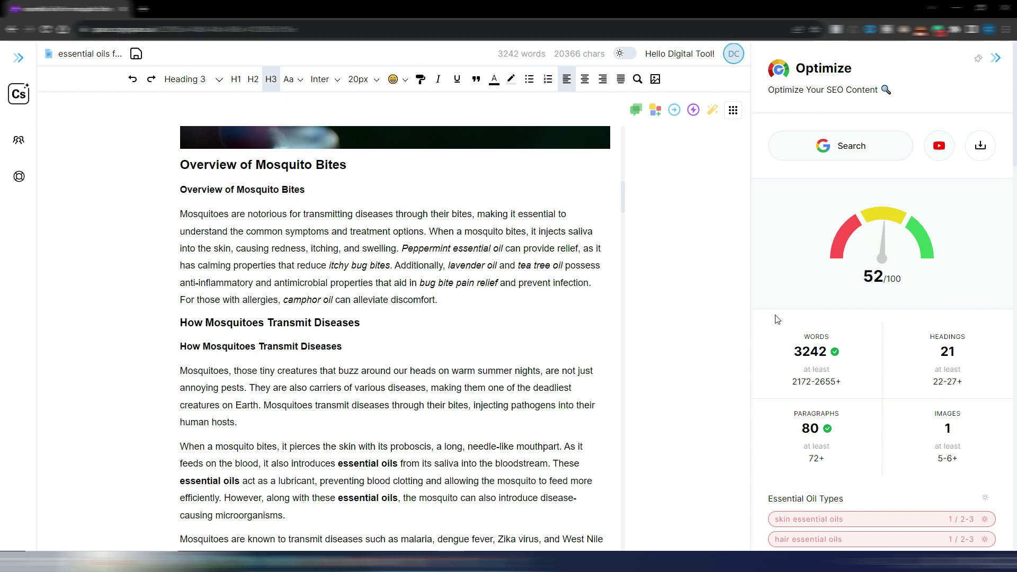
pyautogui.scroll(-3, 775, 318)
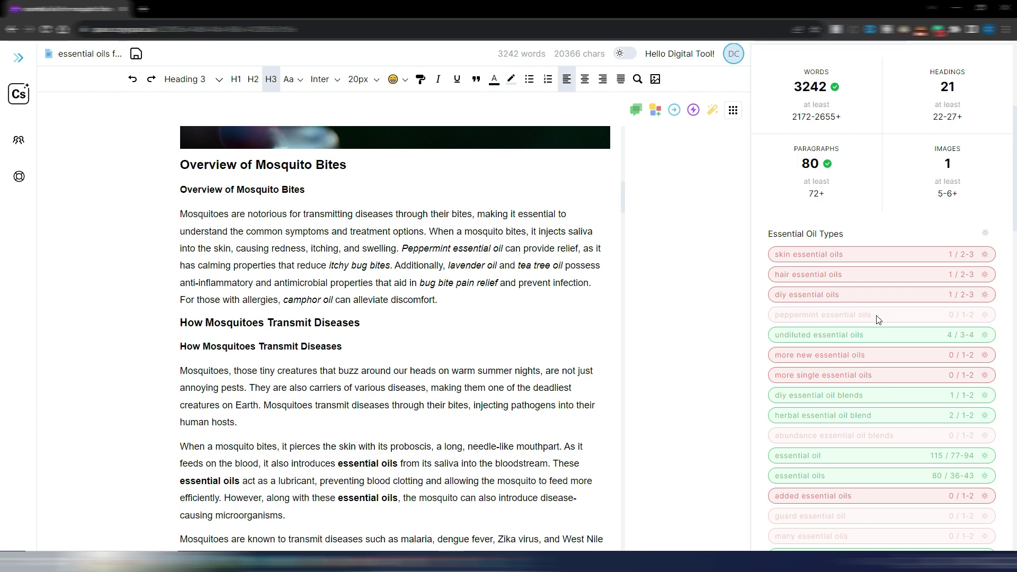
pyautogui.scroll(5, 874, 321)
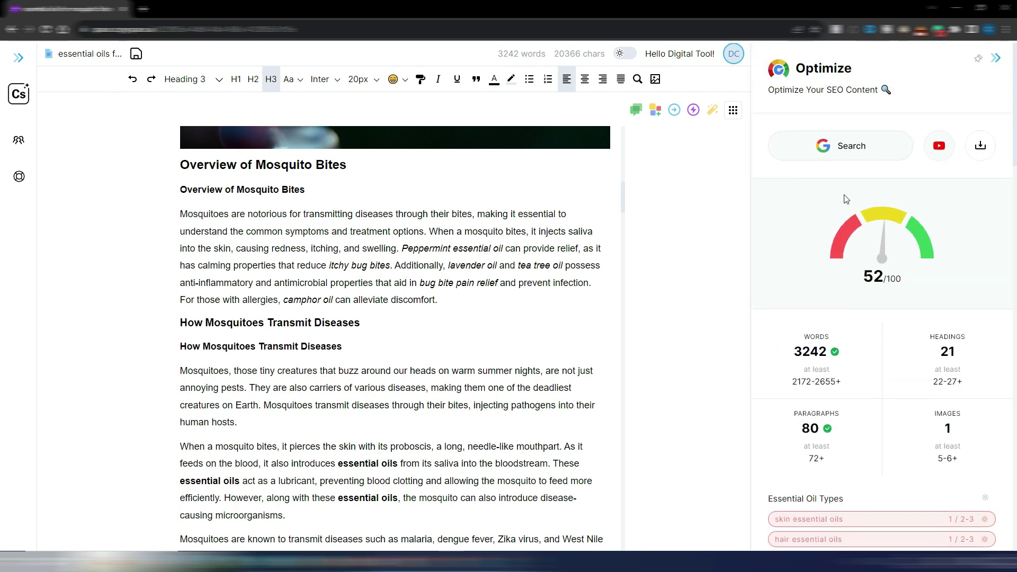
pyautogui.click(836, 152)
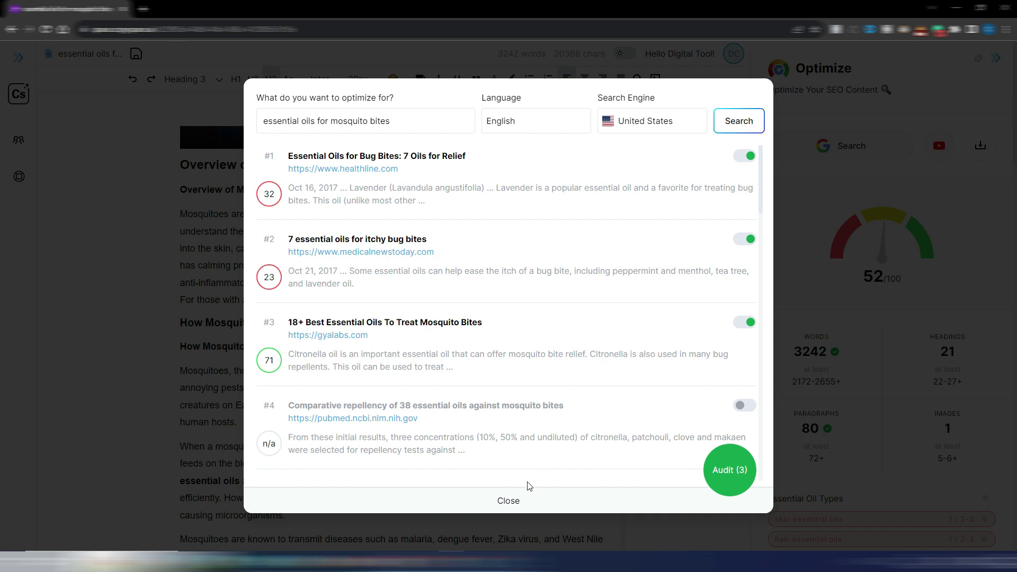
pyautogui.click(531, 499)
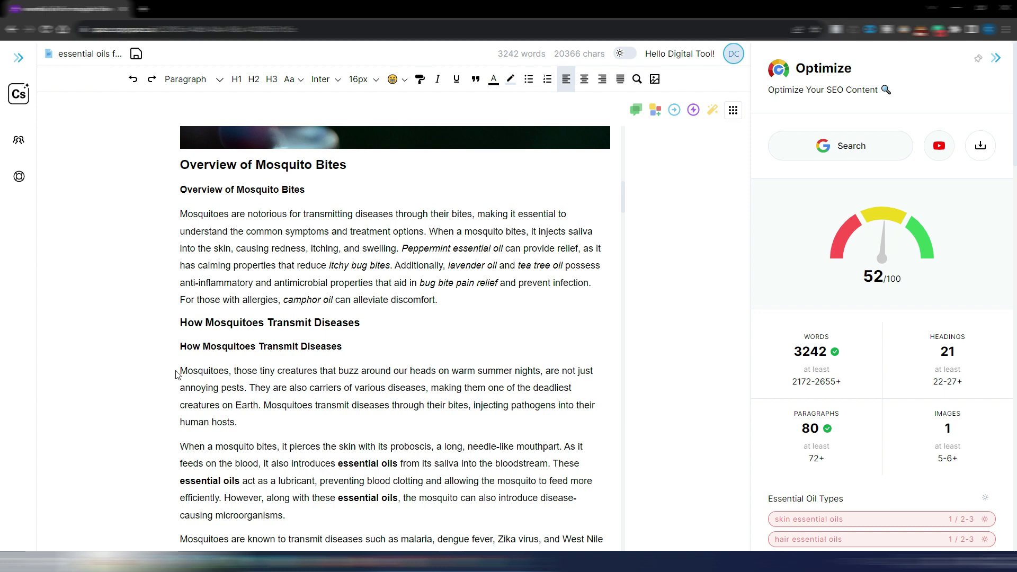
pyautogui.moveTo(254, 418)
pyautogui.mouseDown()
pyautogui.moveTo(191, 405)
pyautogui.moveTo(172, 374)
pyautogui.mouseUp()
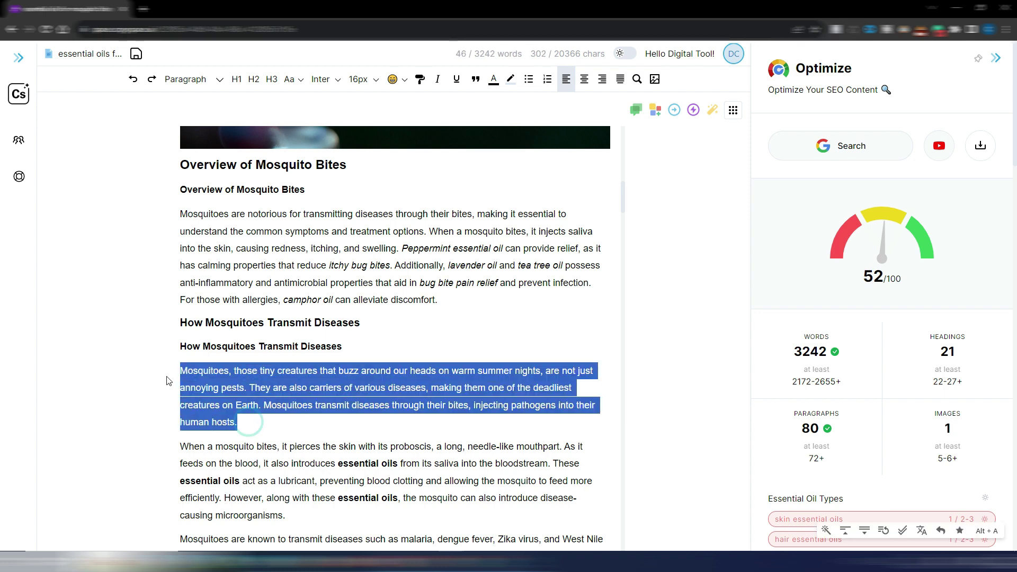
pyautogui.click(712, 109)
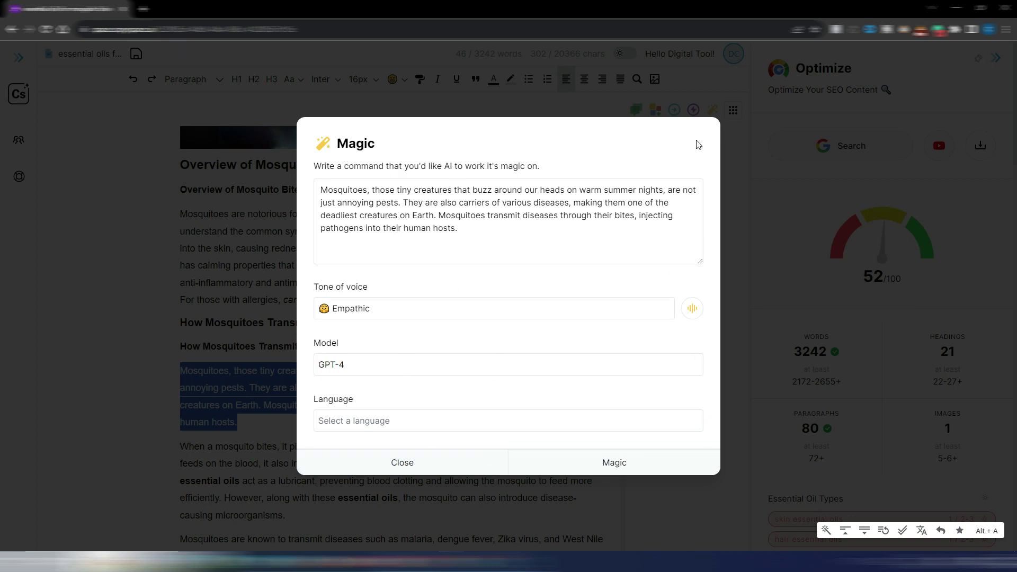
pyautogui.click(420, 466)
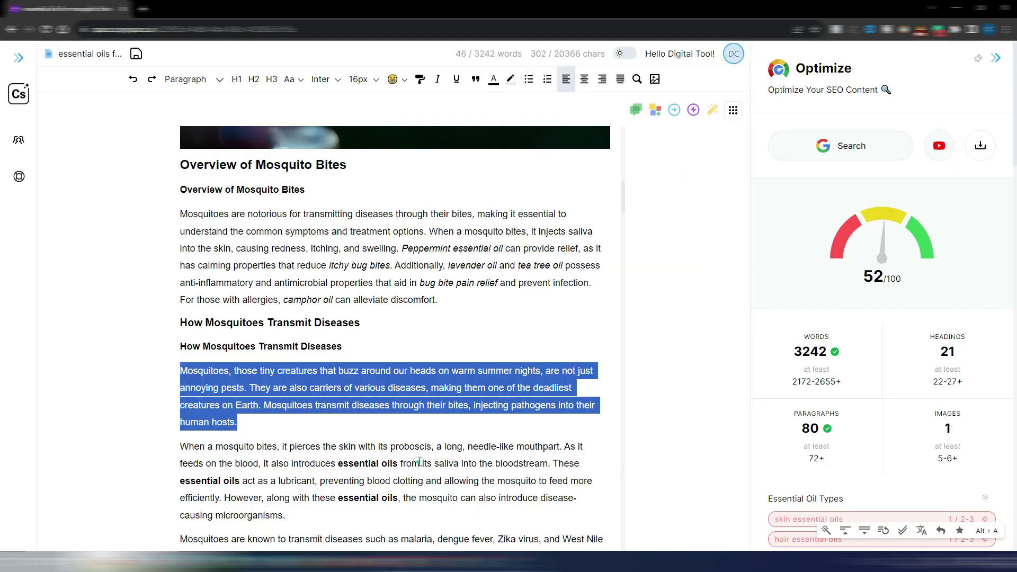
pyautogui.click(530, 313)
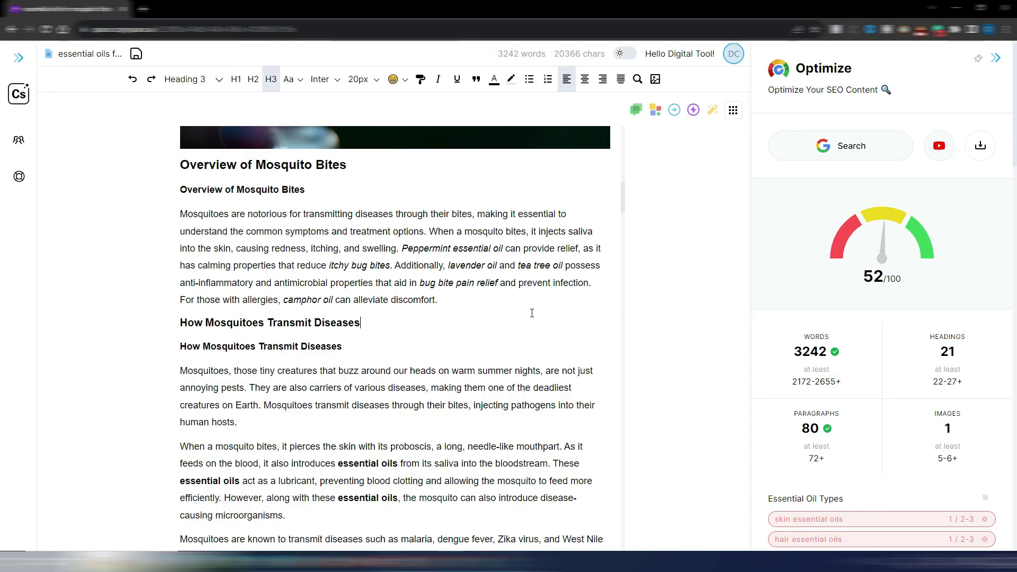
pyautogui.moveTo(457, 556)
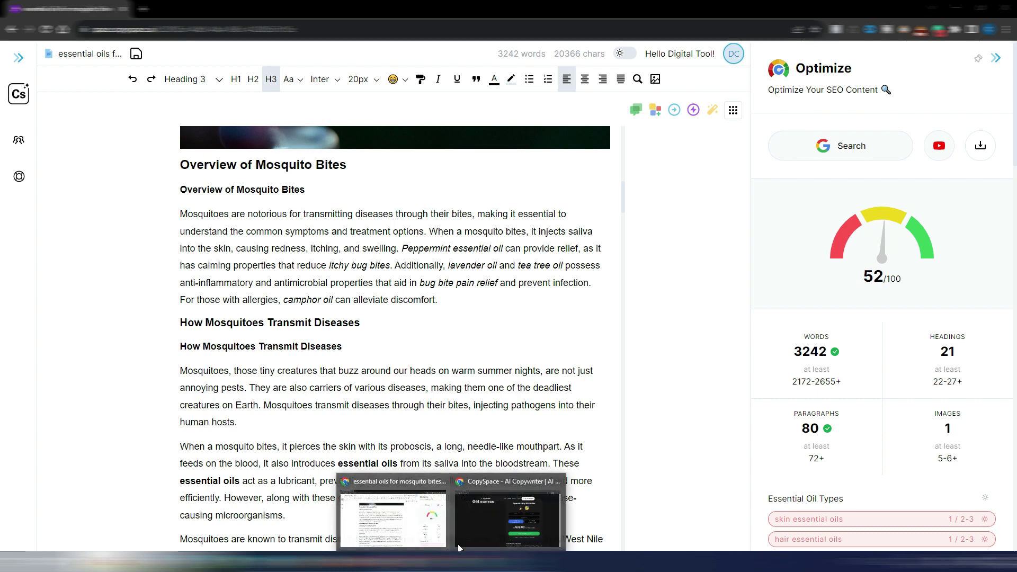
pyautogui.click(485, 484)
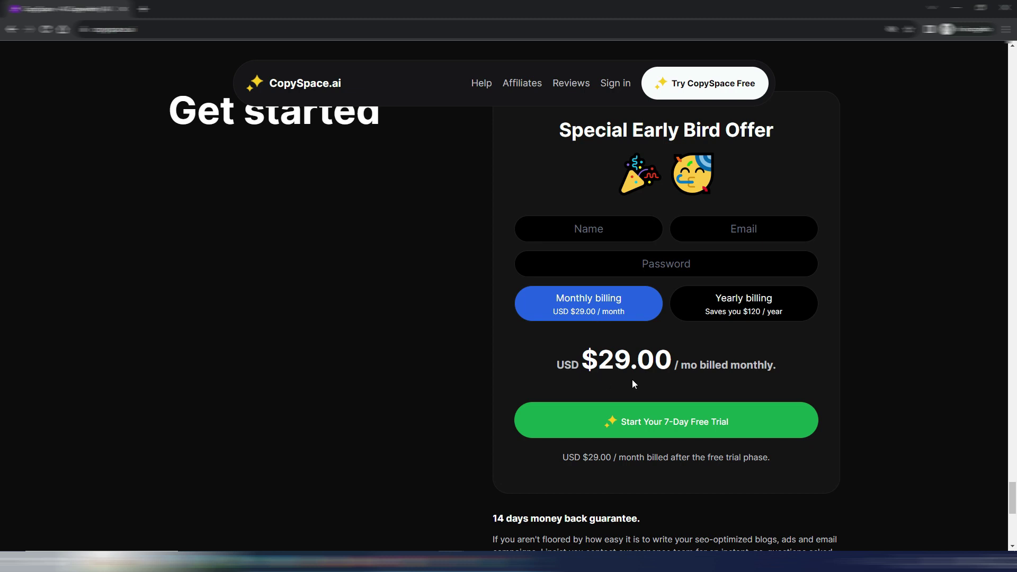
# Switch the Early Bird offer to yearly billing at $19.00/month
pyautogui.click(750, 302)
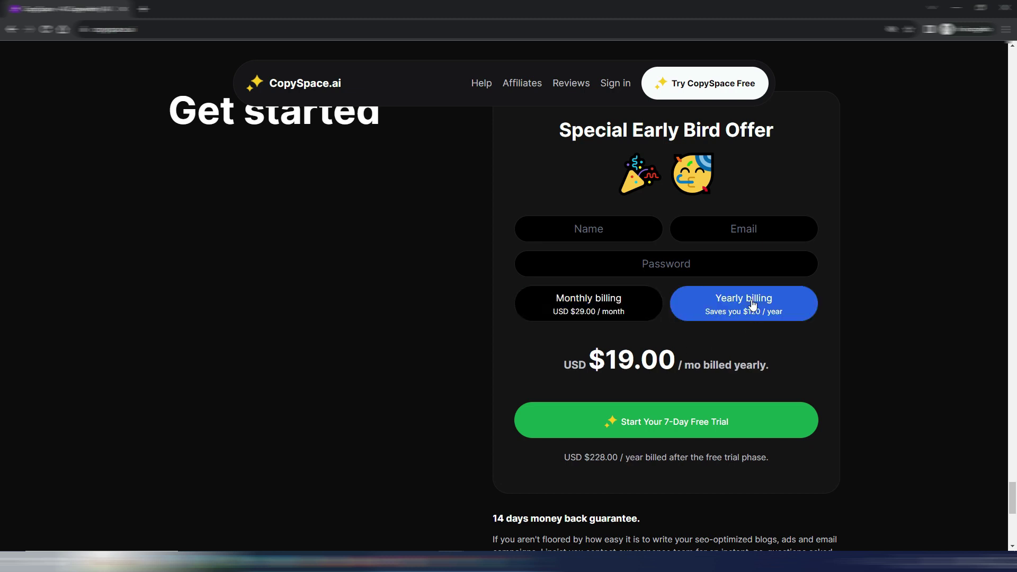